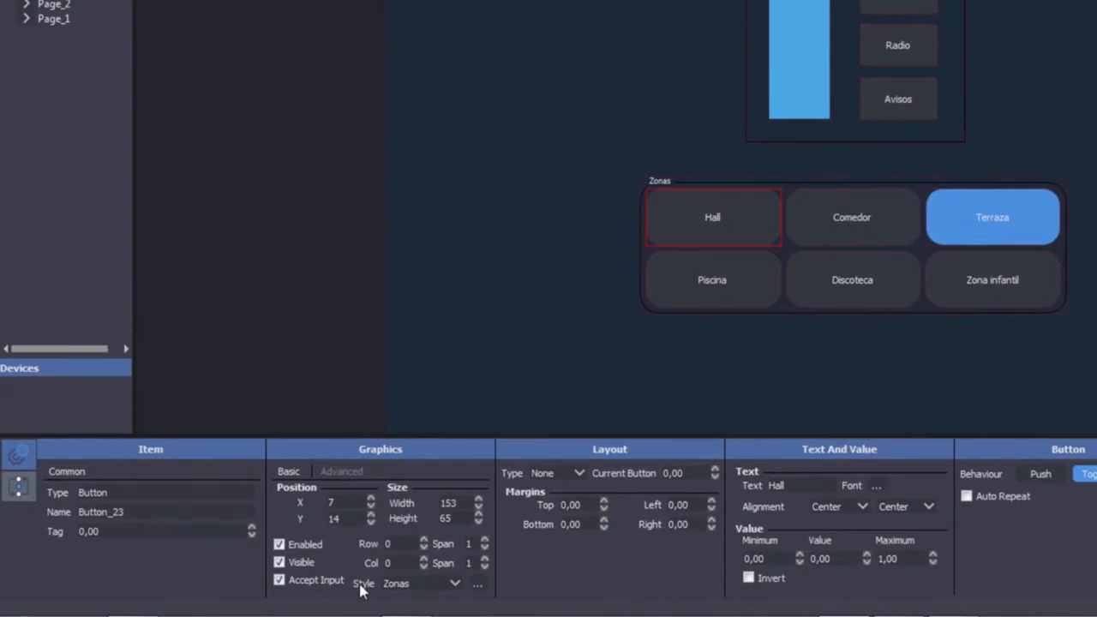
Step: Open the Style Editor from the Style '...' button, close it, then reopen it via View > Style Editor Window
left_click(397, 584)
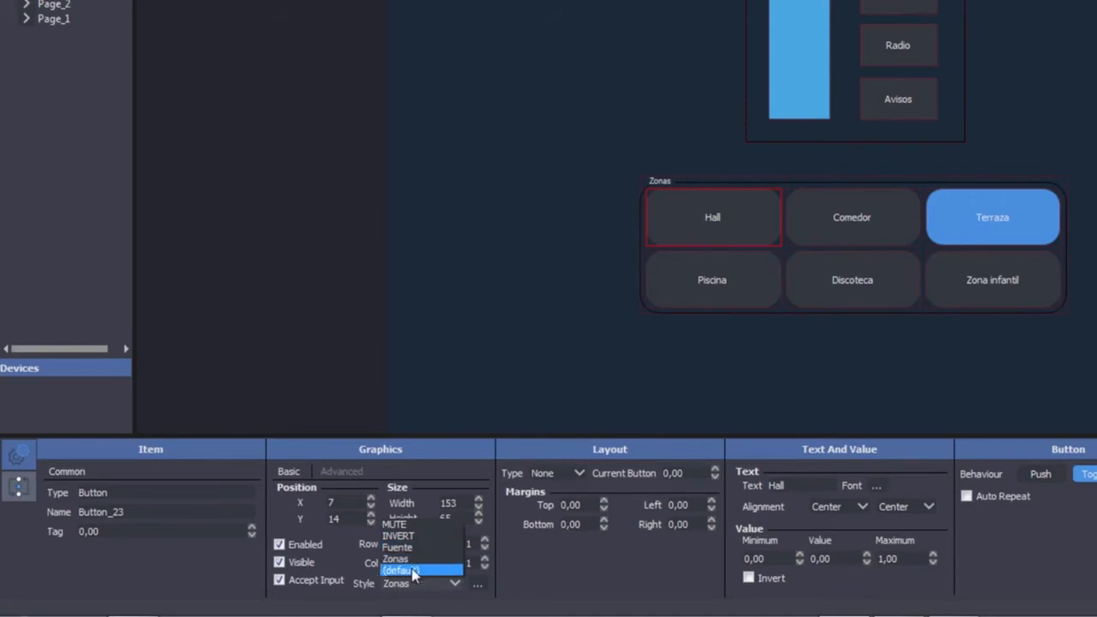
left_click(537, 593)
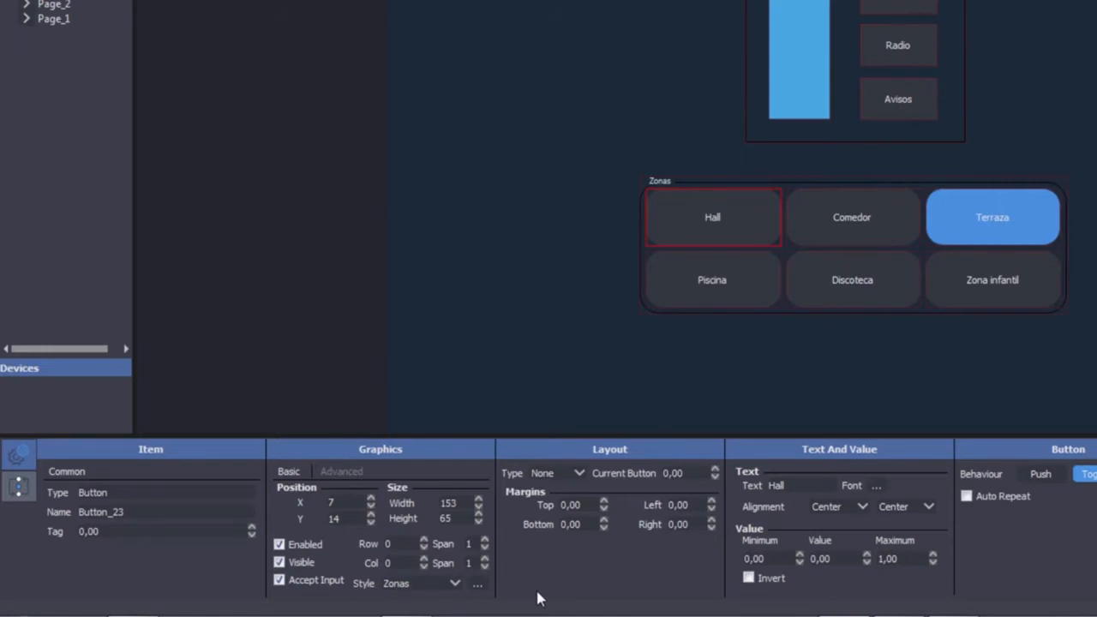
left_click(478, 584)
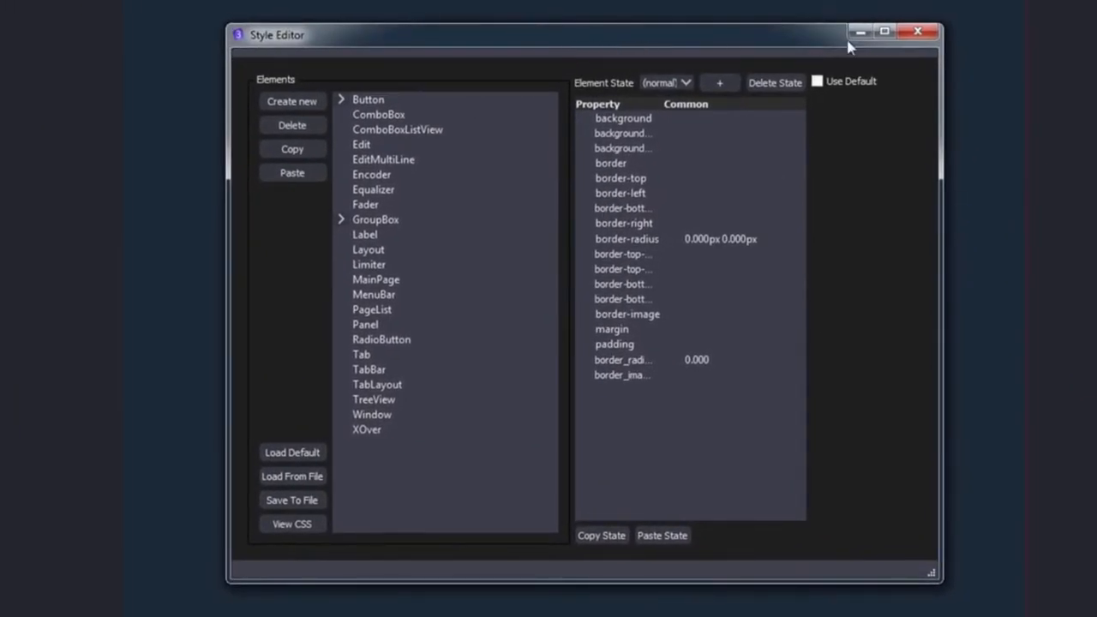
left_click(915, 35)
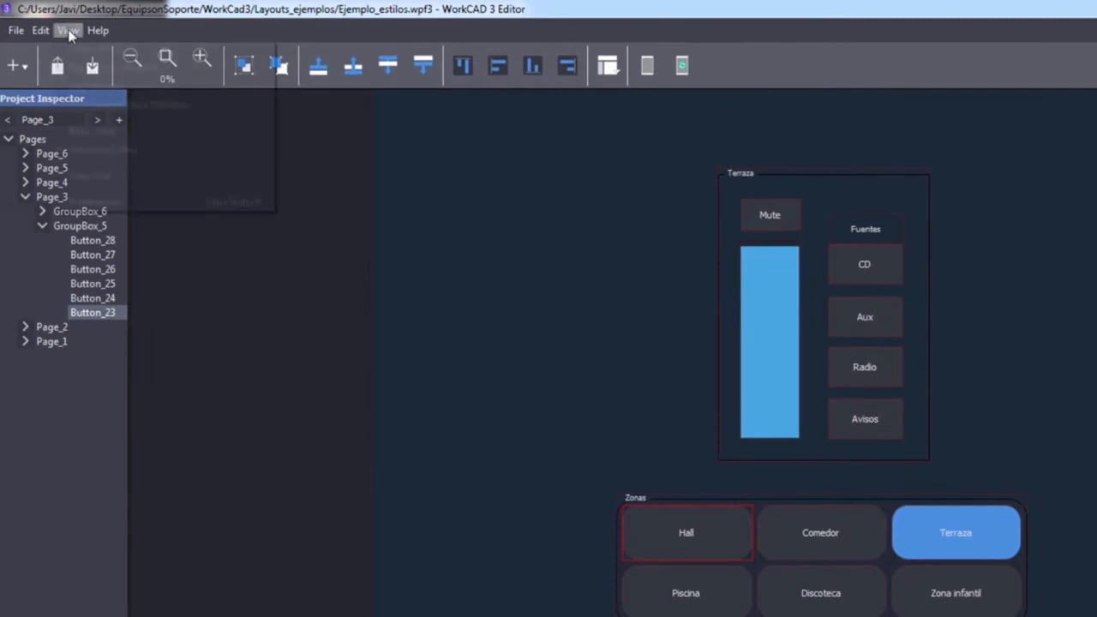
left_click(68, 31)
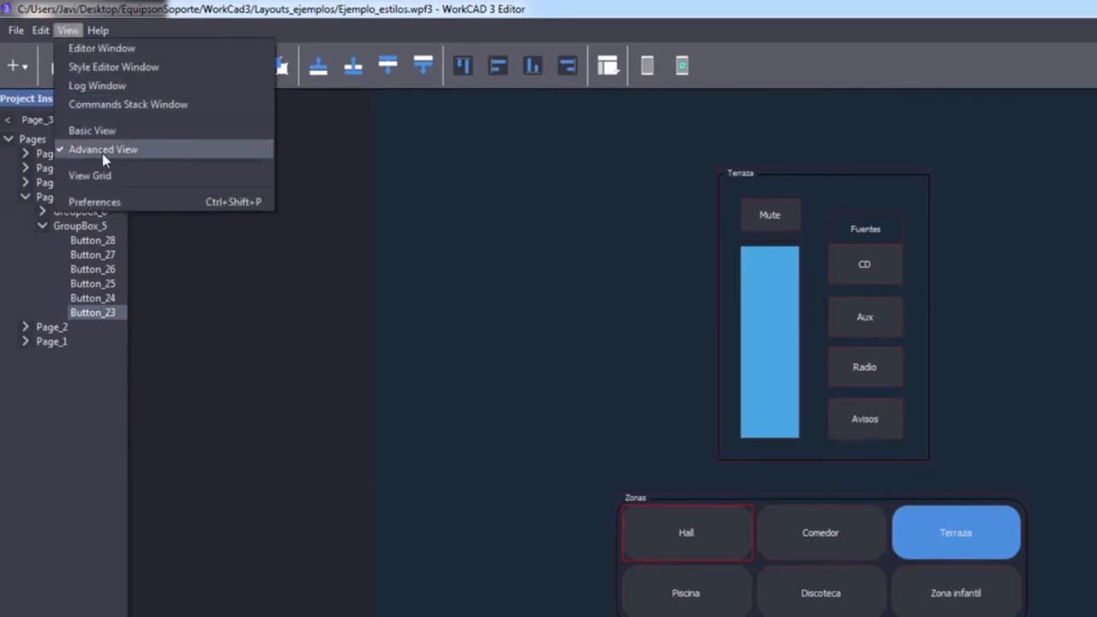
left_click(101, 68)
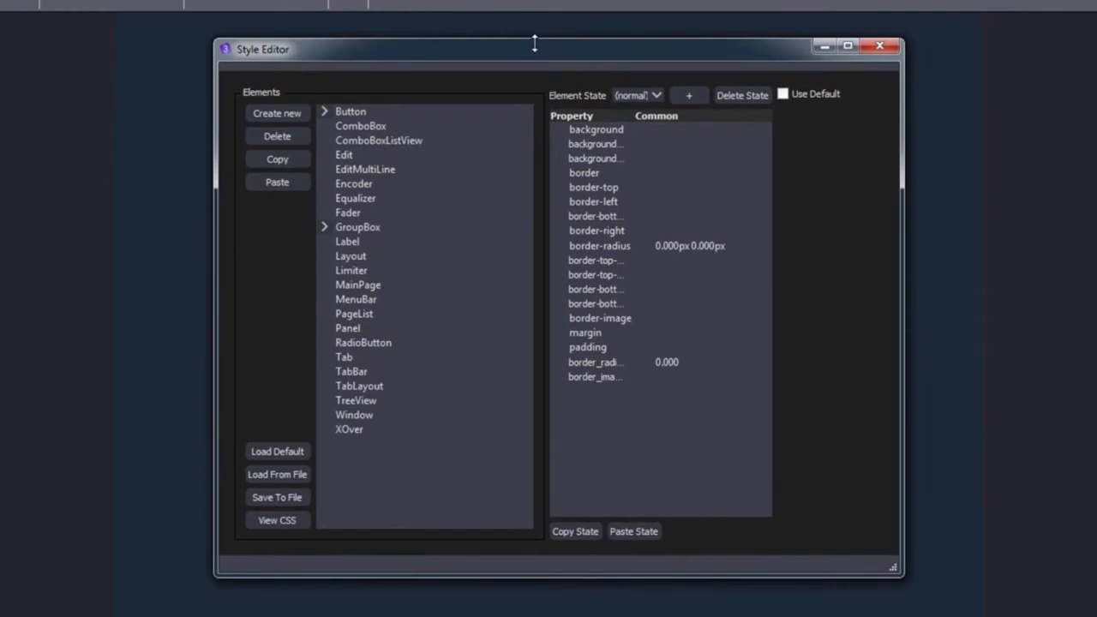
left_click_drag(529, 57, 505, 40)
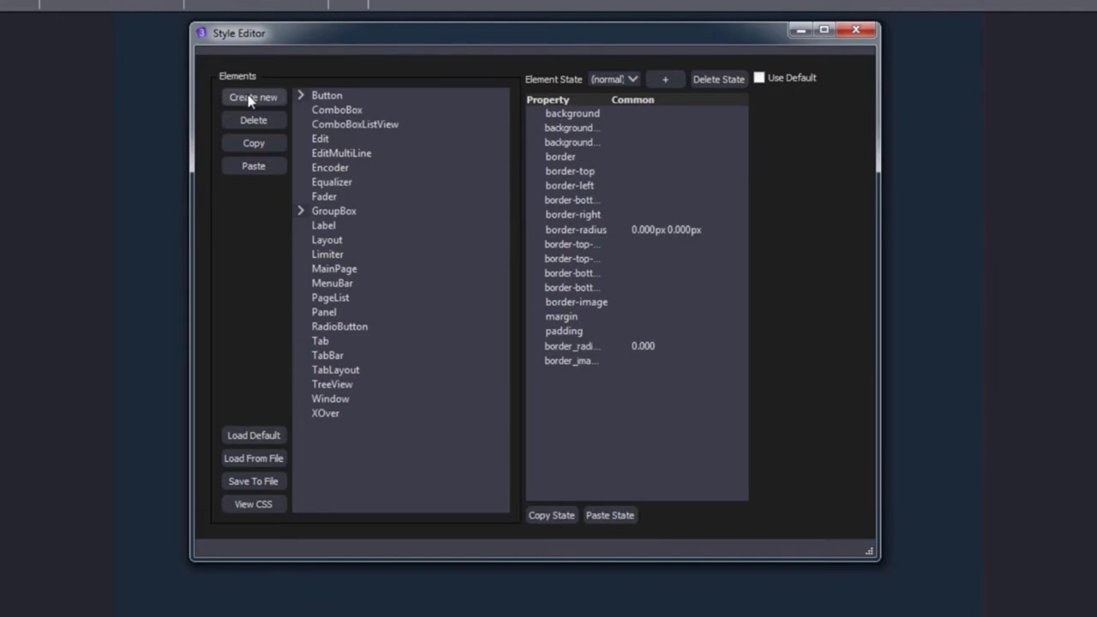
left_click(332, 97)
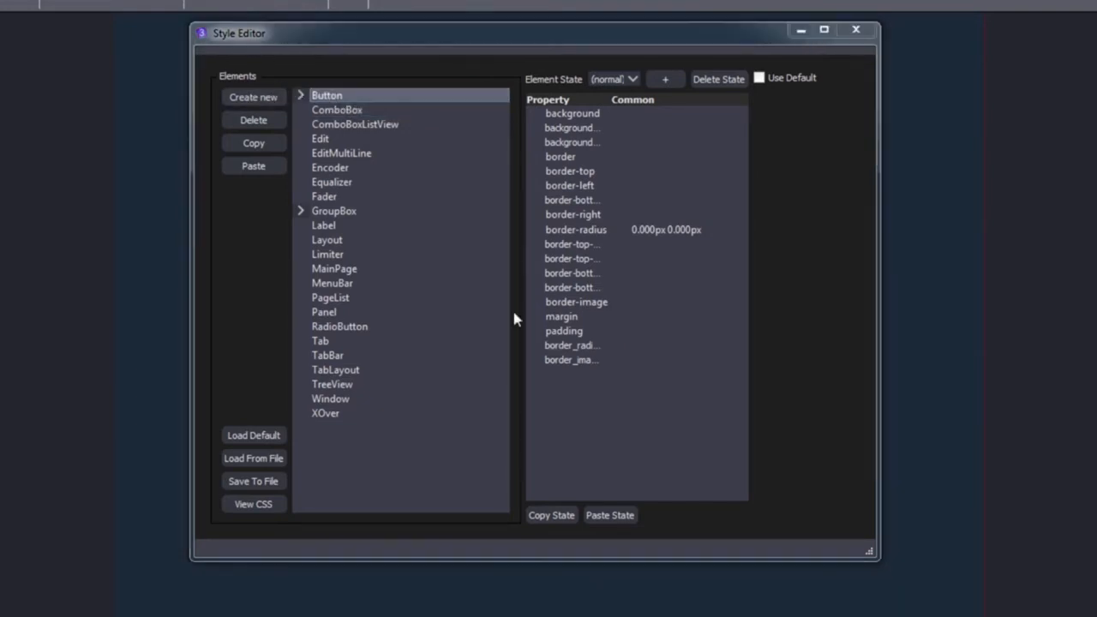
type("new")
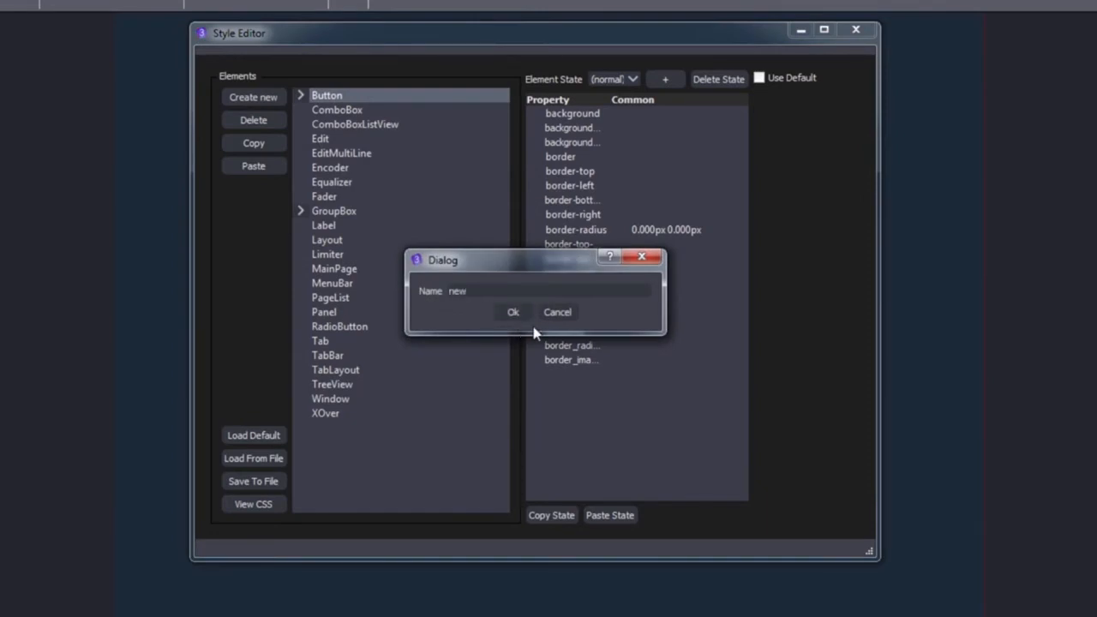
left_click(514, 312)
left_click(300, 95)
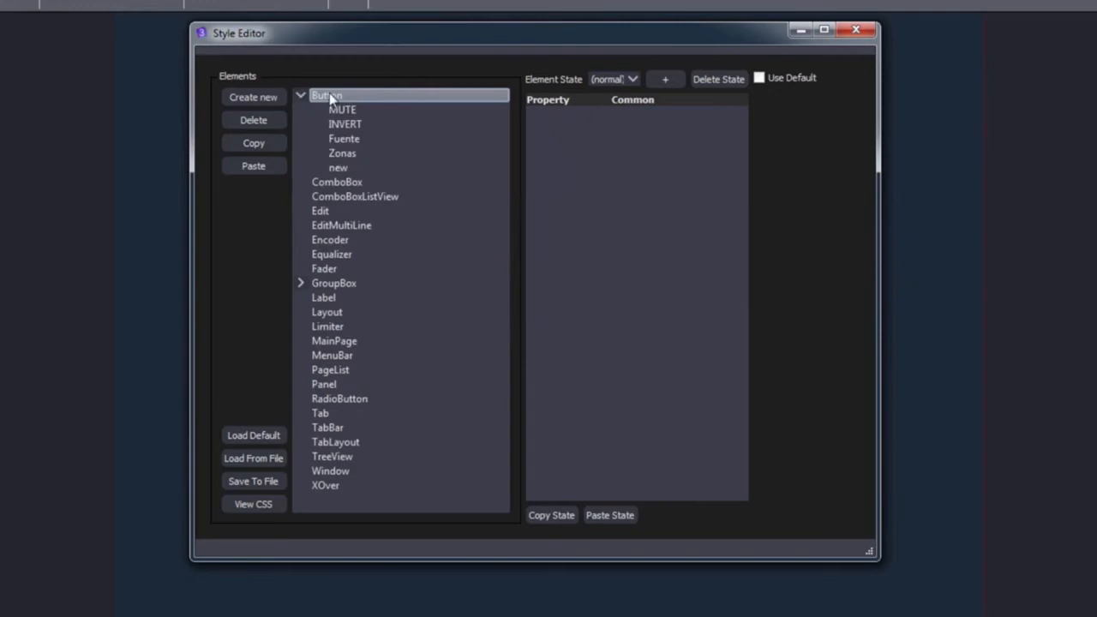
left_click(351, 169)
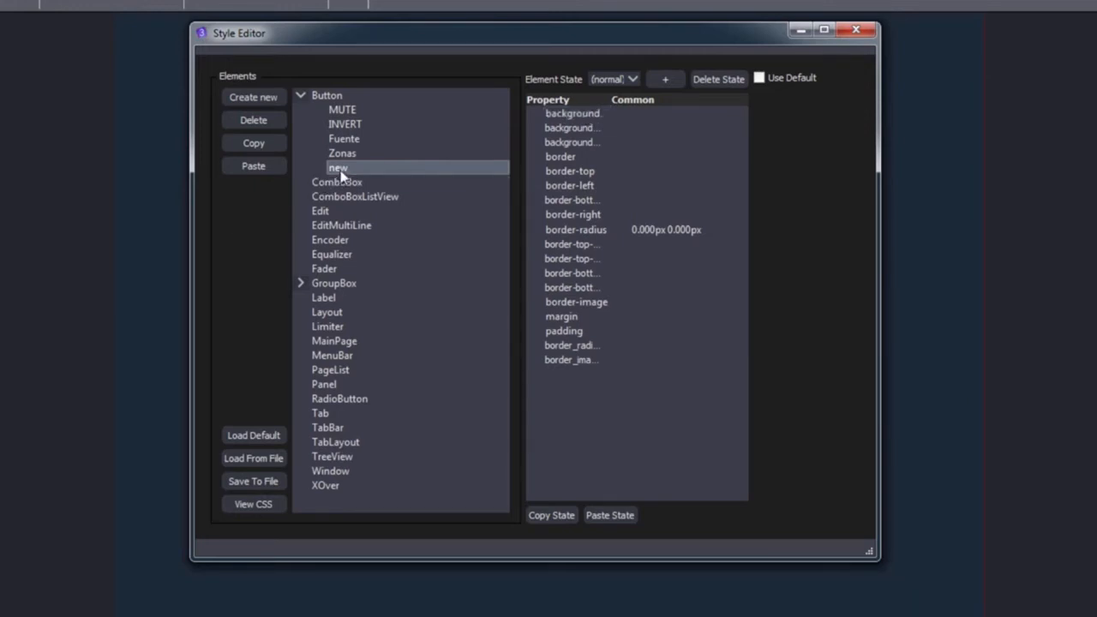
left_click(262, 123)
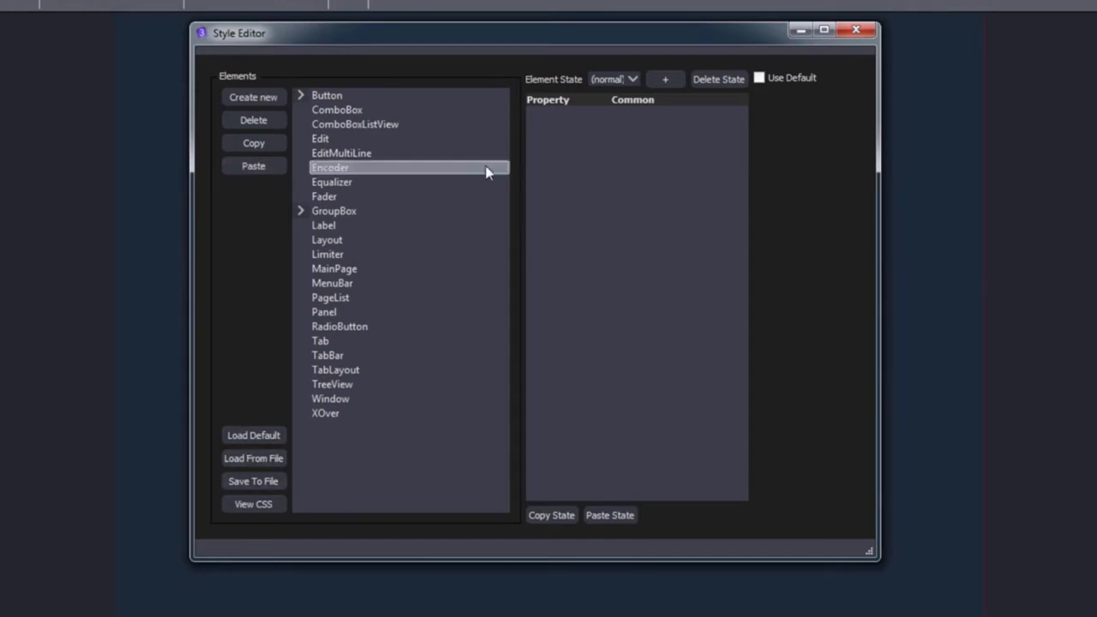
Step: Move the Style Editor to the top-left and open a live preview of the layout
left_click_drag(583, 34, 816, 235)
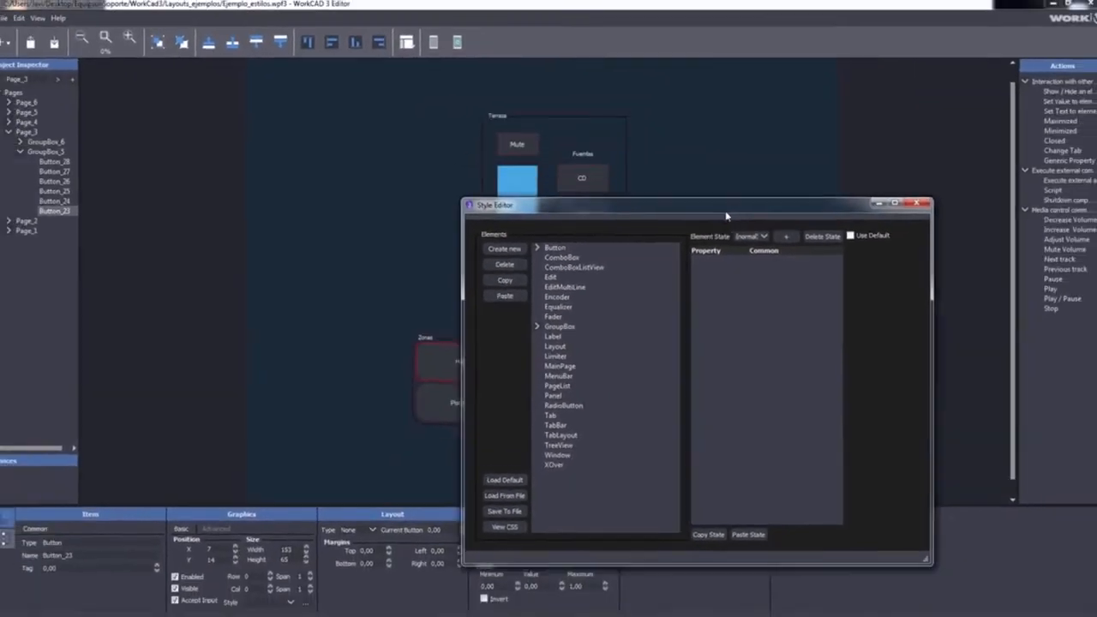
left_click_drag(725, 216, 272, 104)
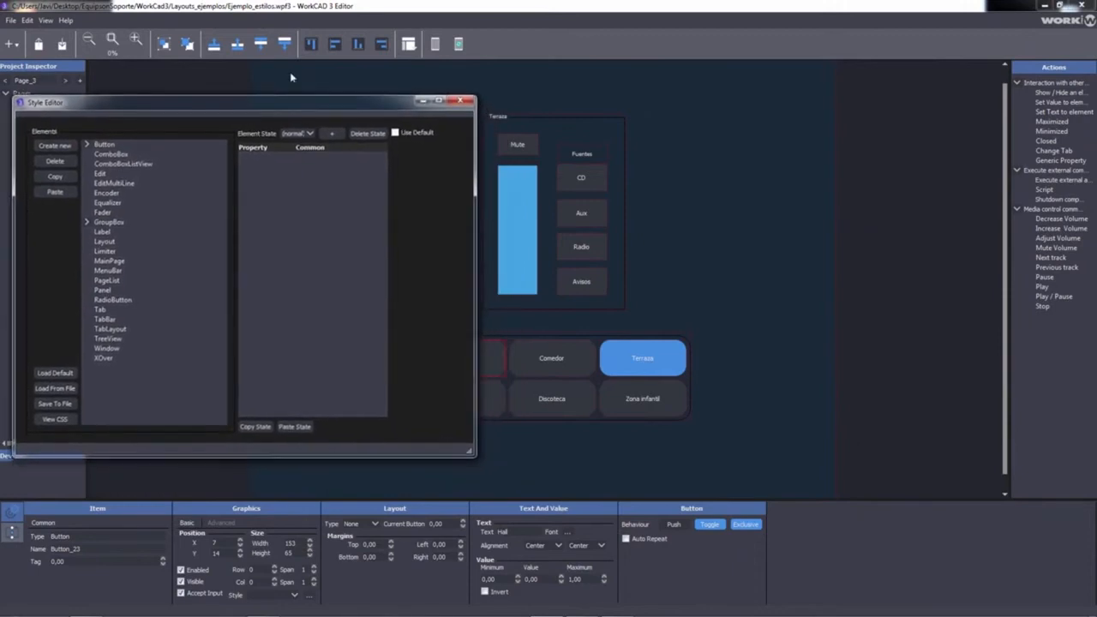
left_click(434, 44)
left_click_drag(342, 13, 537, 40)
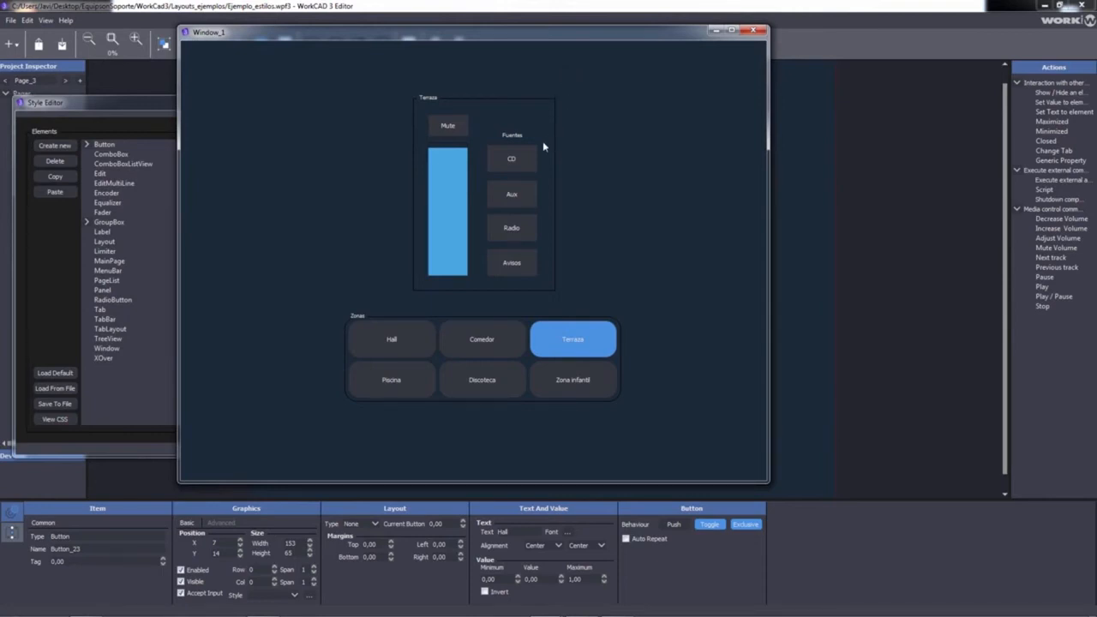
Step: In the preview, toggle Mute, cycle through the CD, Aux, Radio and Avisos sources, then close it
left_click(450, 125)
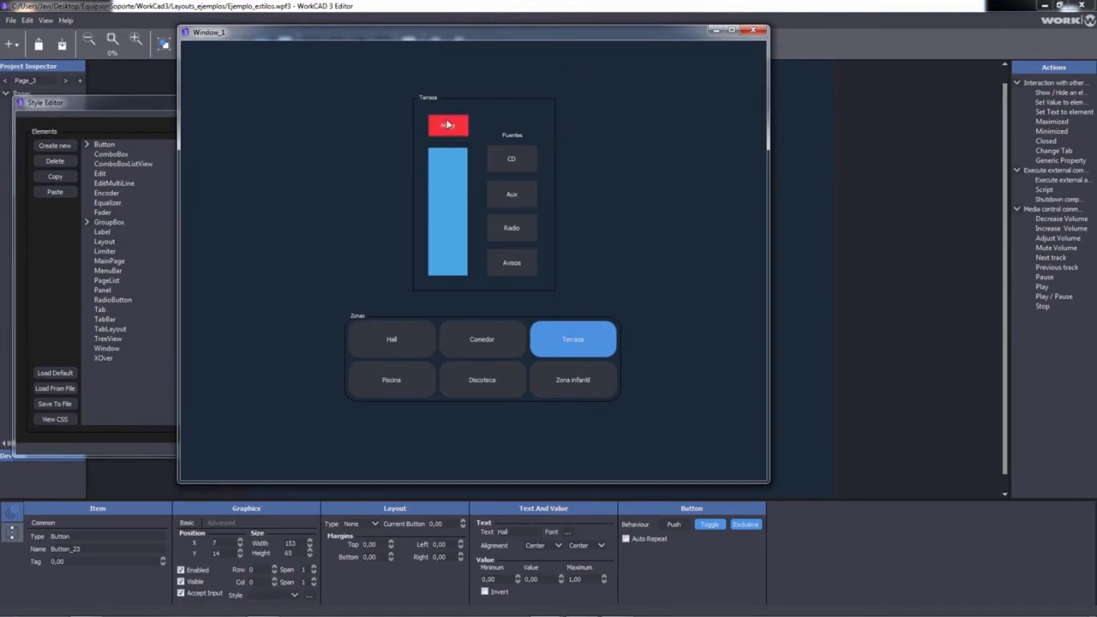
left_click(529, 161)
left_click(527, 199)
left_click(523, 231)
left_click(522, 261)
left_click(511, 196)
left_click(511, 159)
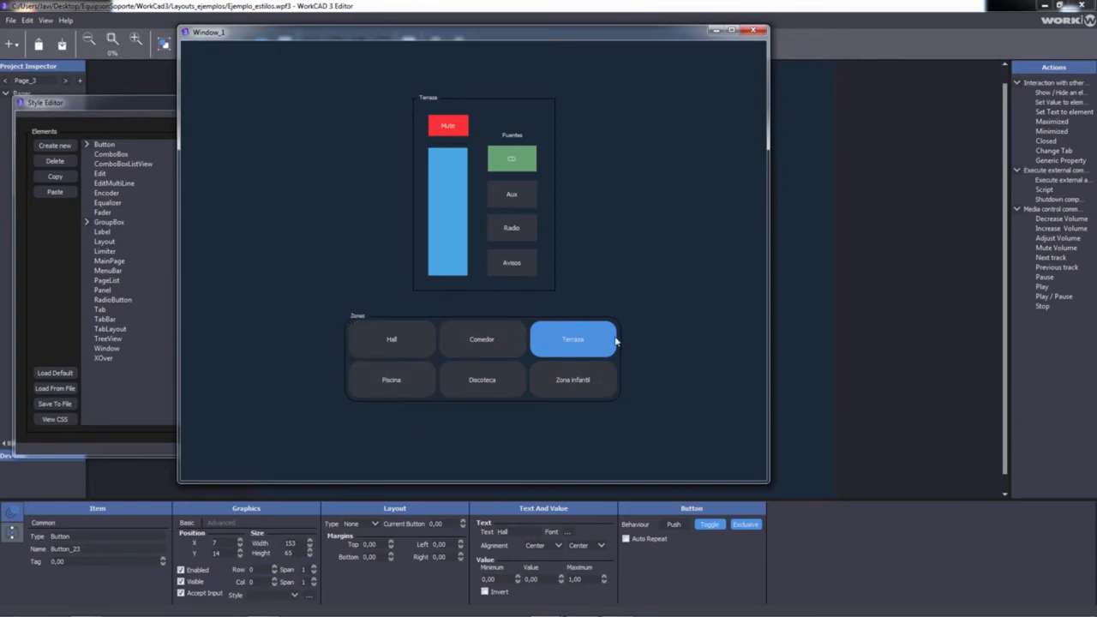
left_click(744, 33)
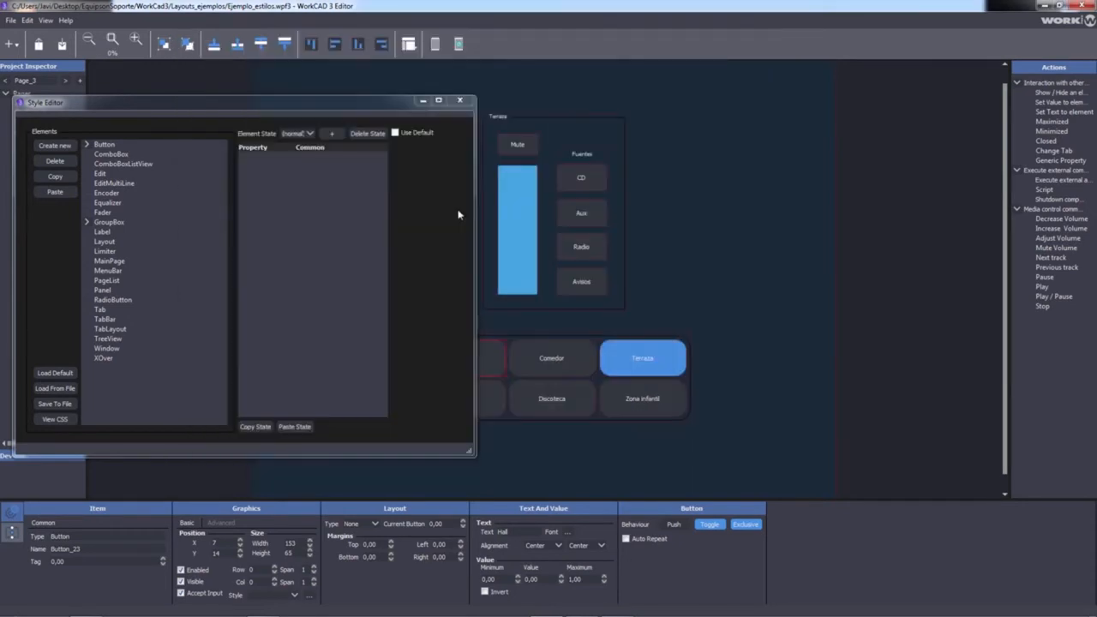
Step: Load the default styles, test the CD, Aux, Radio and Avisos buttons in the preview, then move the Style Editor right
left_click(53, 372)
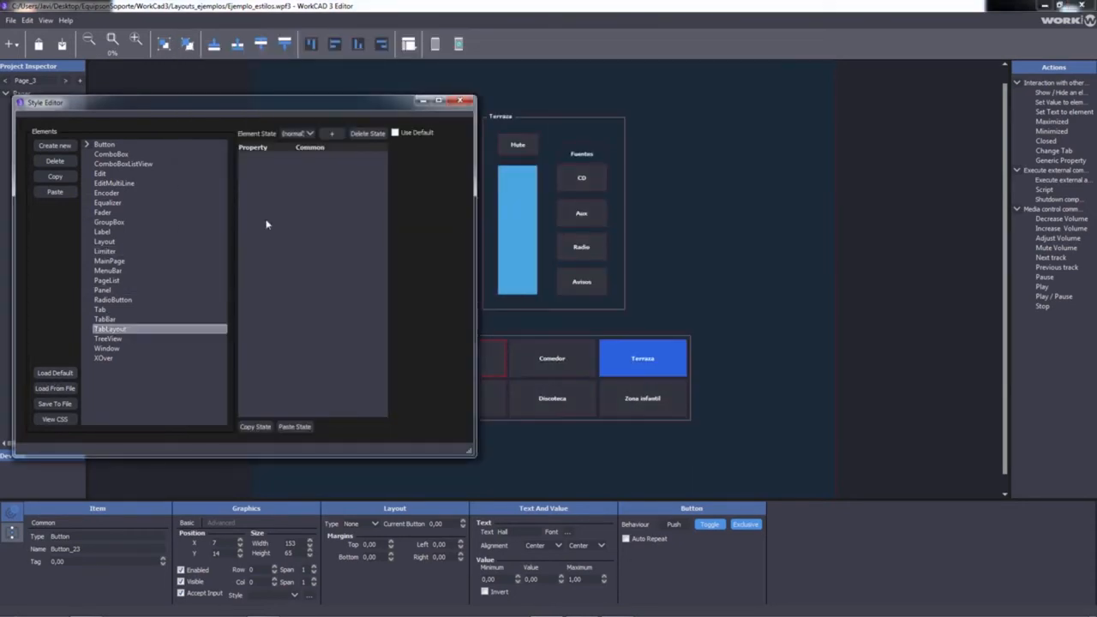
left_click(436, 44)
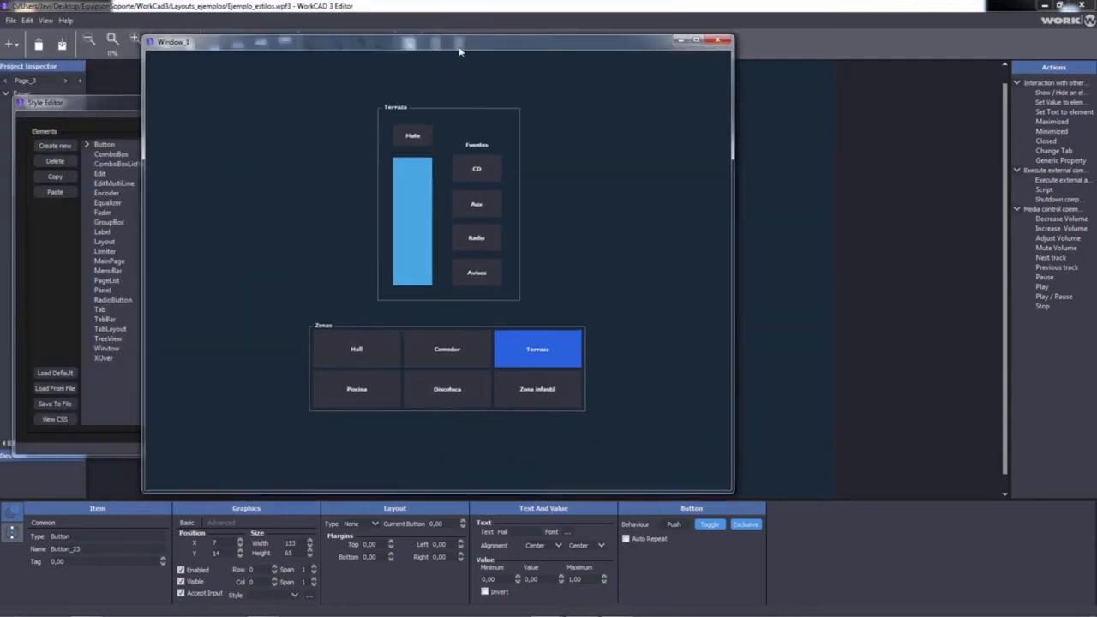
left_click(527, 218)
left_click(527, 251)
left_click(527, 286)
left_click(527, 251)
left_click(527, 218)
left_click(529, 190)
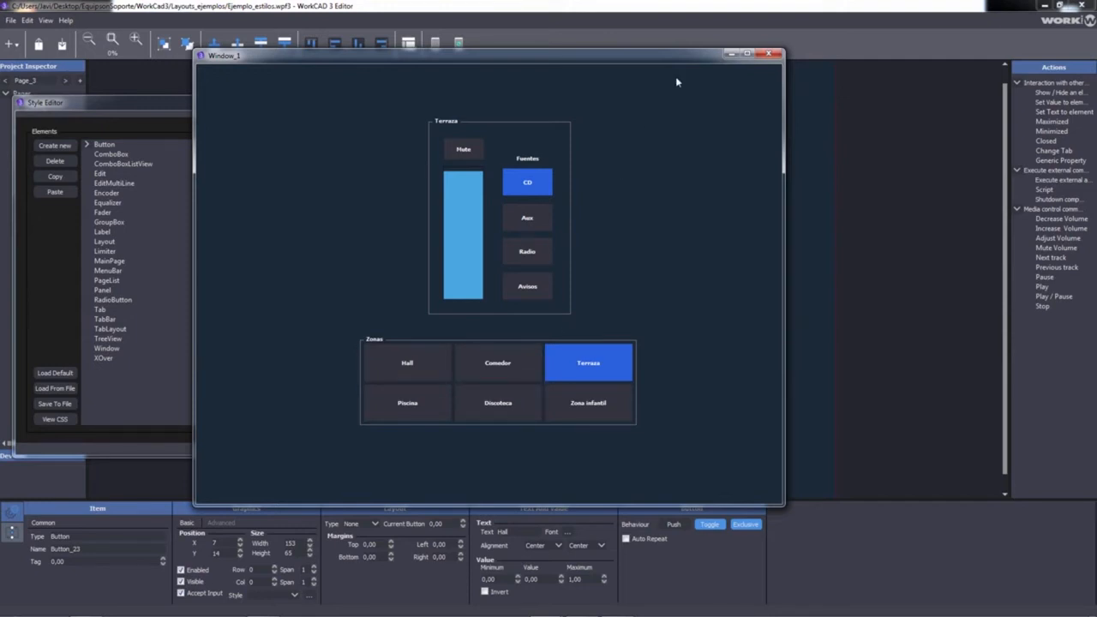
left_click(769, 53)
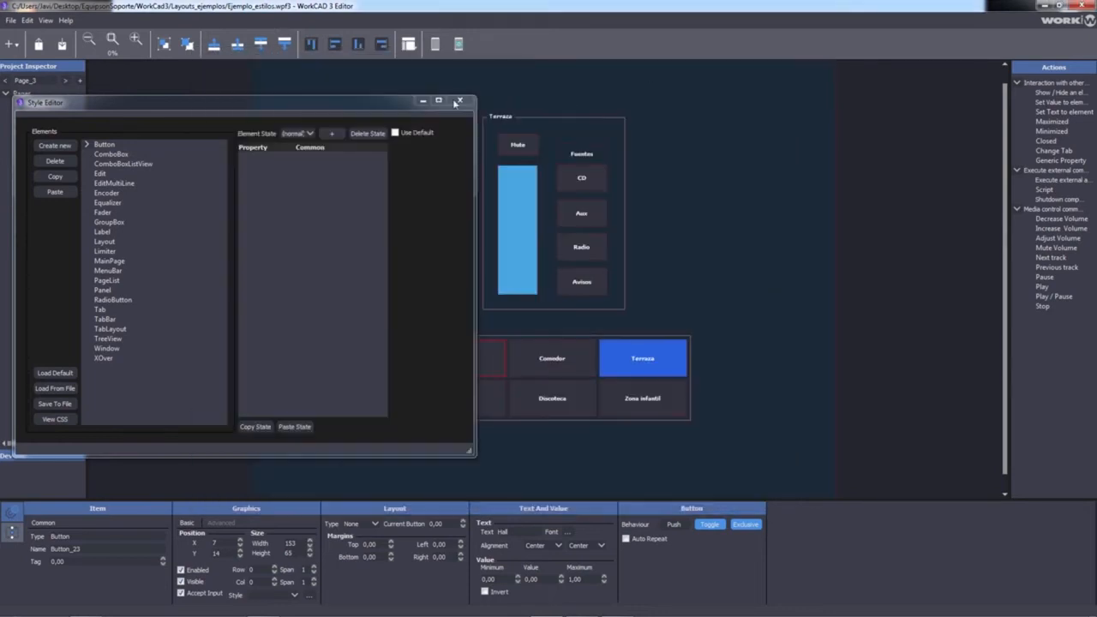
left_click_drag(312, 104, 451, 100)
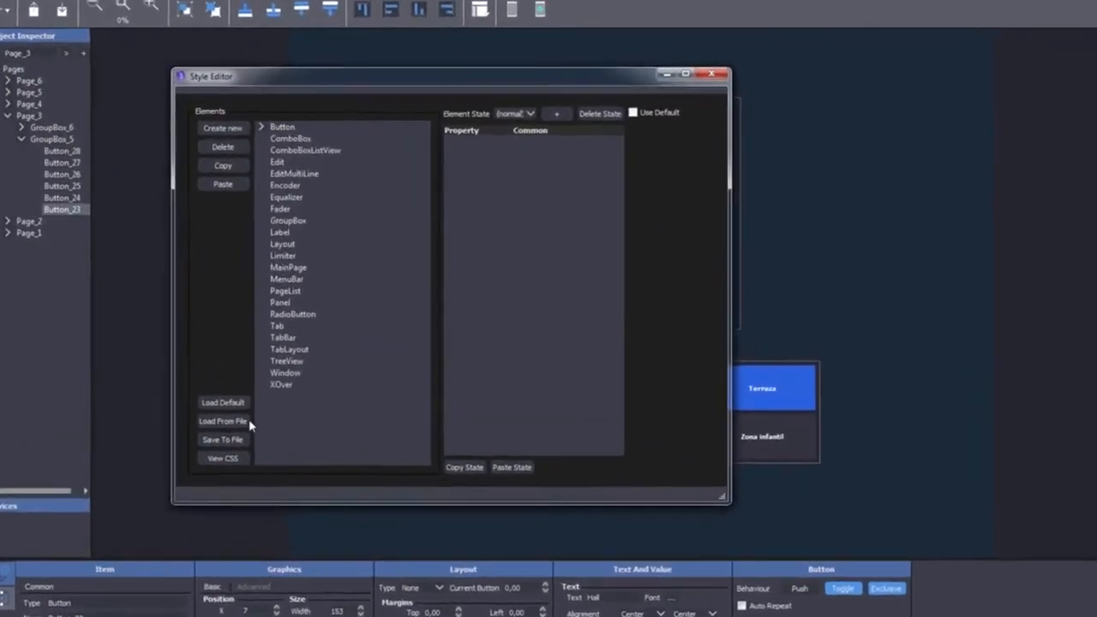
Step: Load the nuevo.wss style sheet from file
left_click(234, 415)
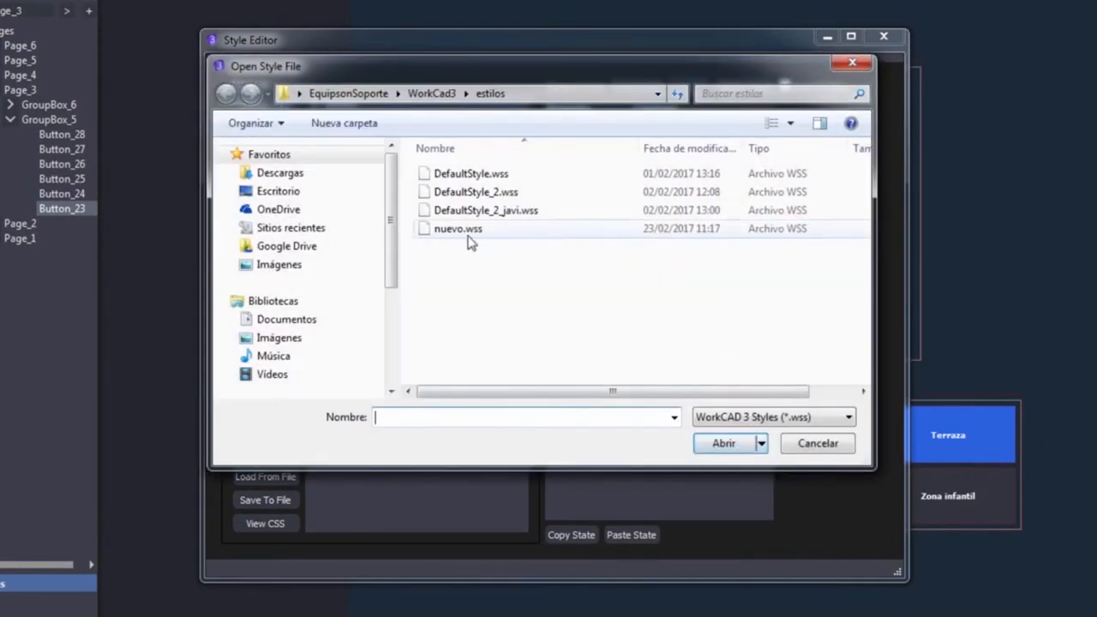
left_click(457, 231)
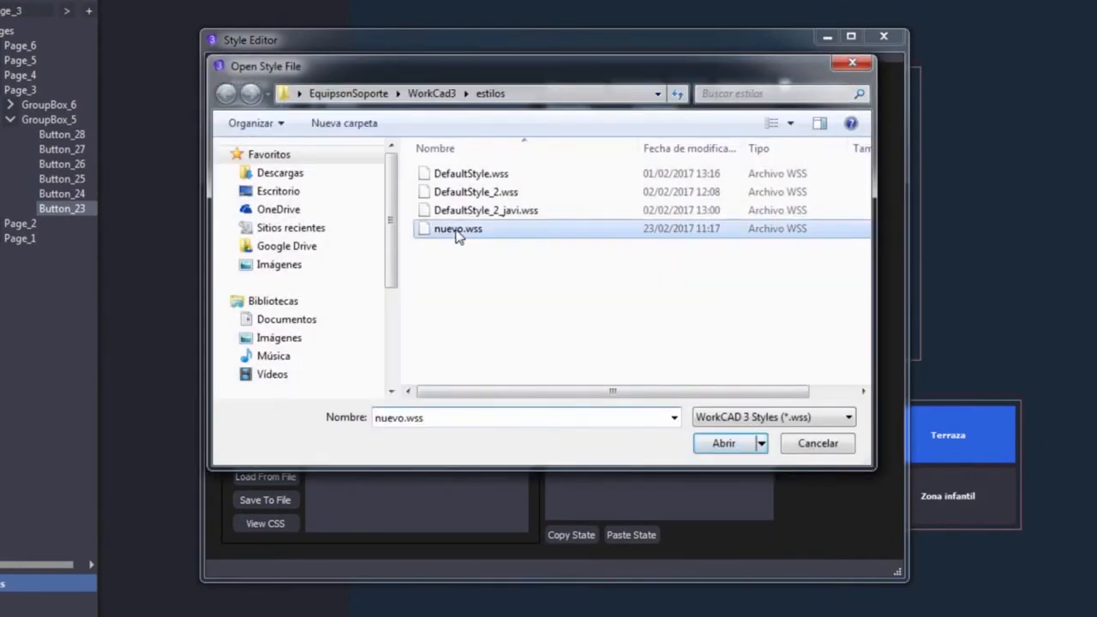
double_click(457, 230)
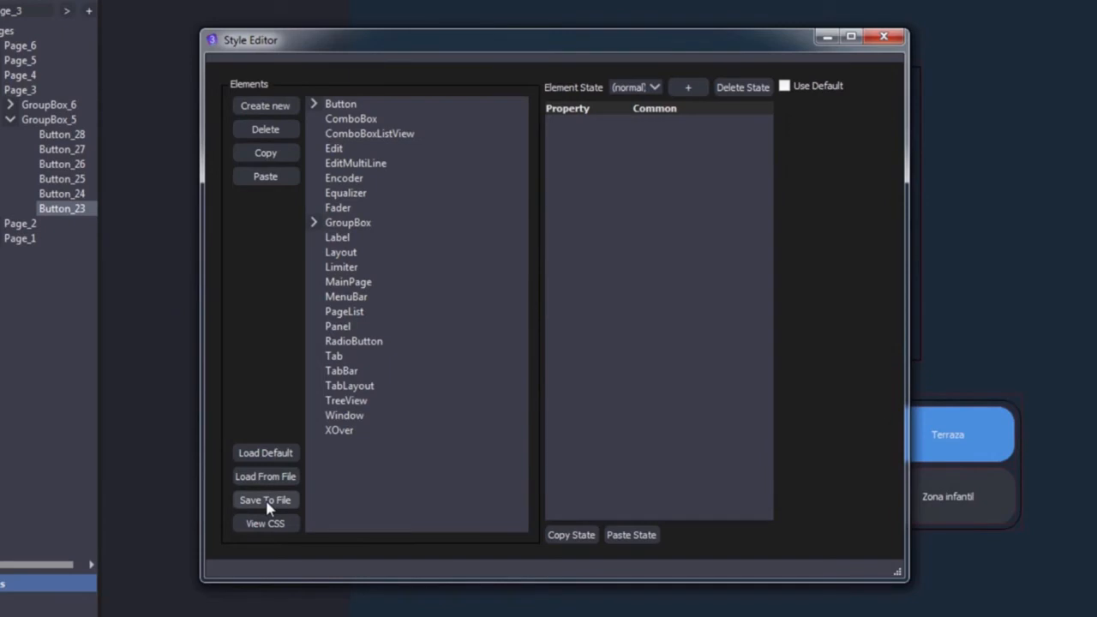
Step: Inspect the style sheet's CSS text, close it, and nudge the Style Editor right
left_click(265, 523)
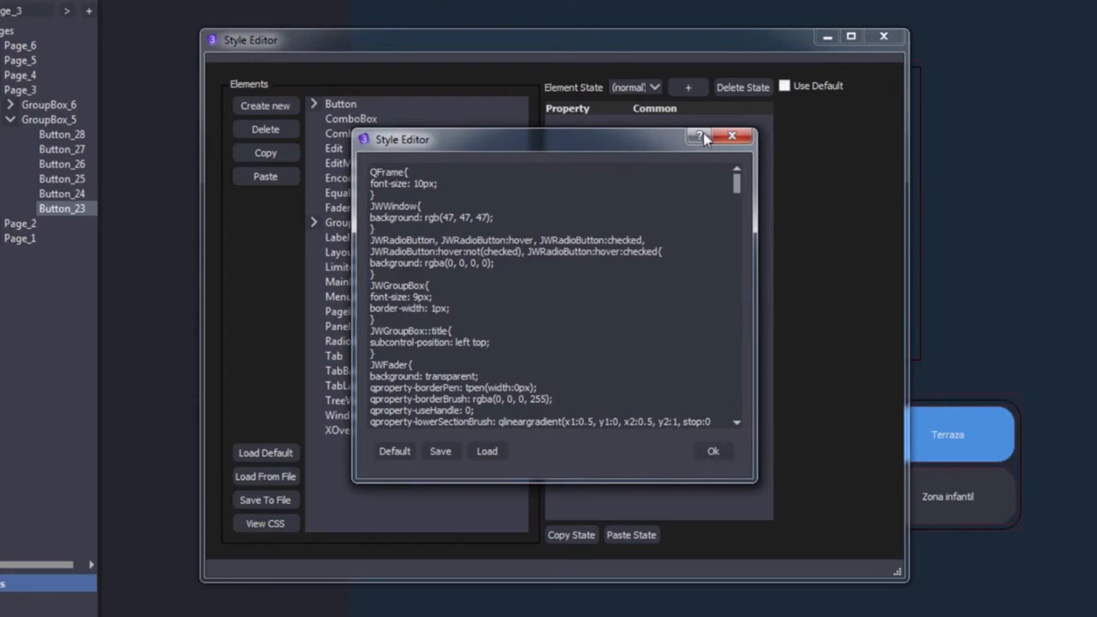
left_click(732, 136)
left_click_drag(601, 41, 615, 38)
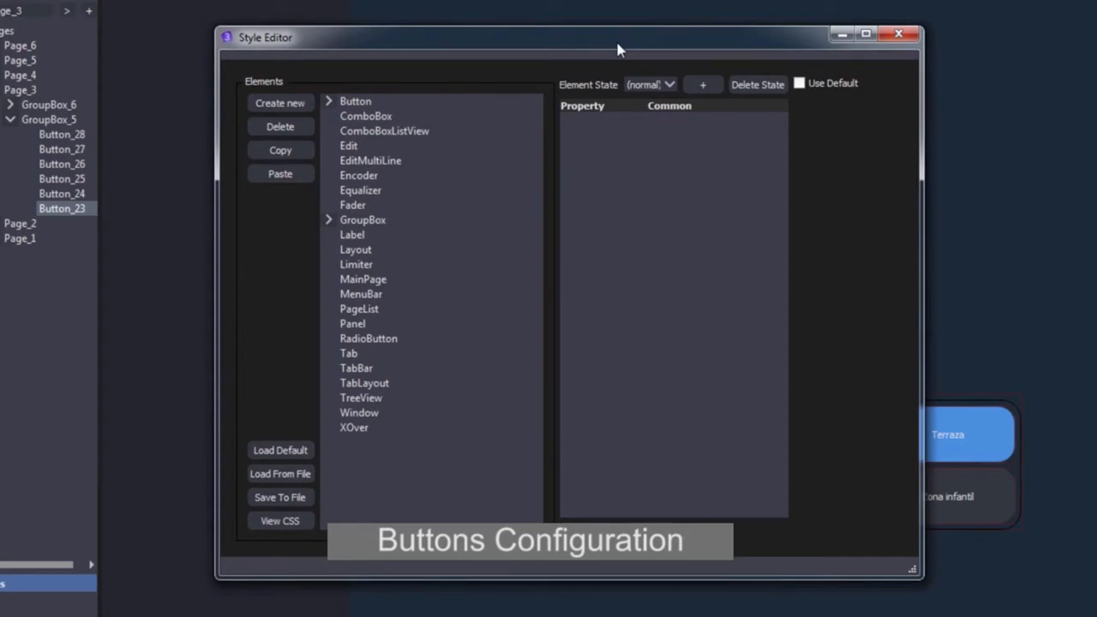
Step: Expand the Button styles, select Fuente, and inspect its background values
left_click(331, 101)
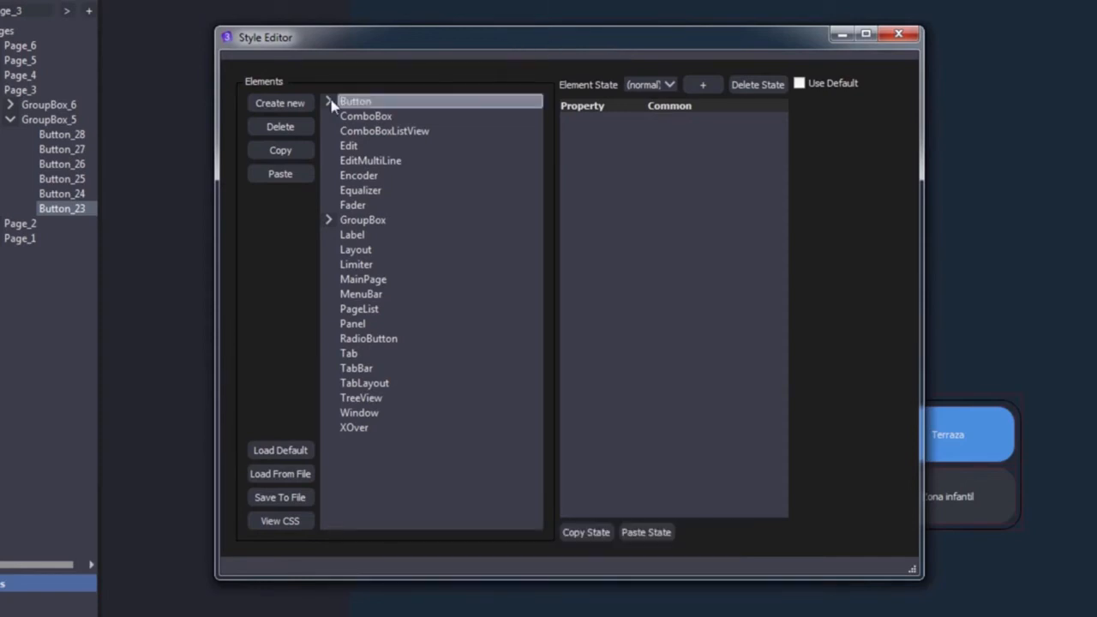
left_click(329, 102)
left_click(370, 131)
left_click(374, 147)
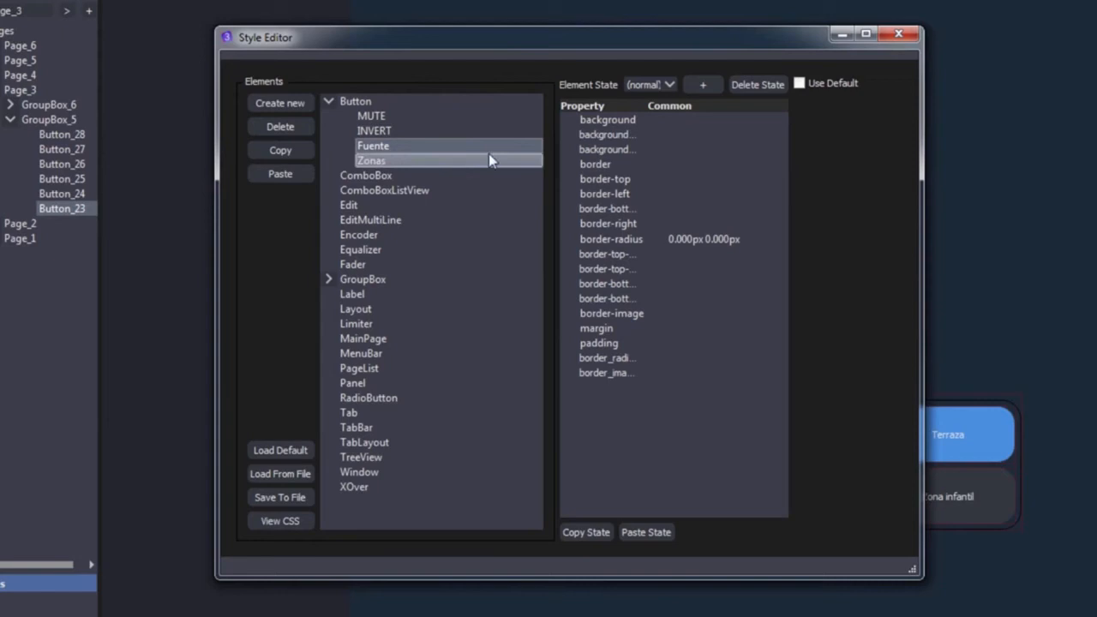
left_click(683, 136)
left_click(670, 150)
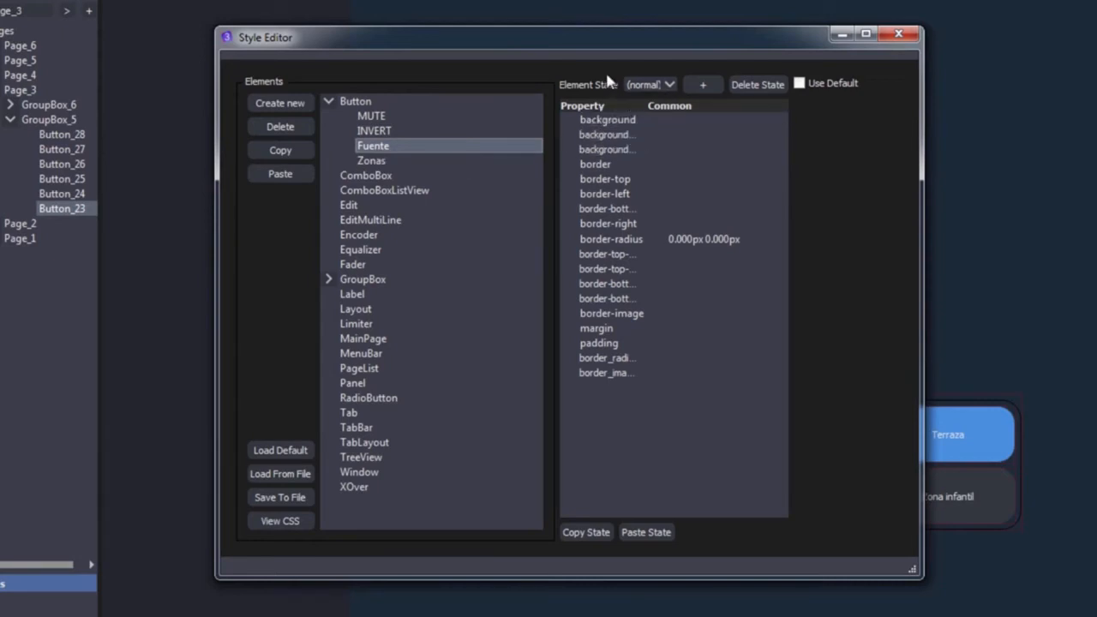
Step: Check Fuente's Element State list and the add-state options, cancelling without adding one
left_click(648, 84)
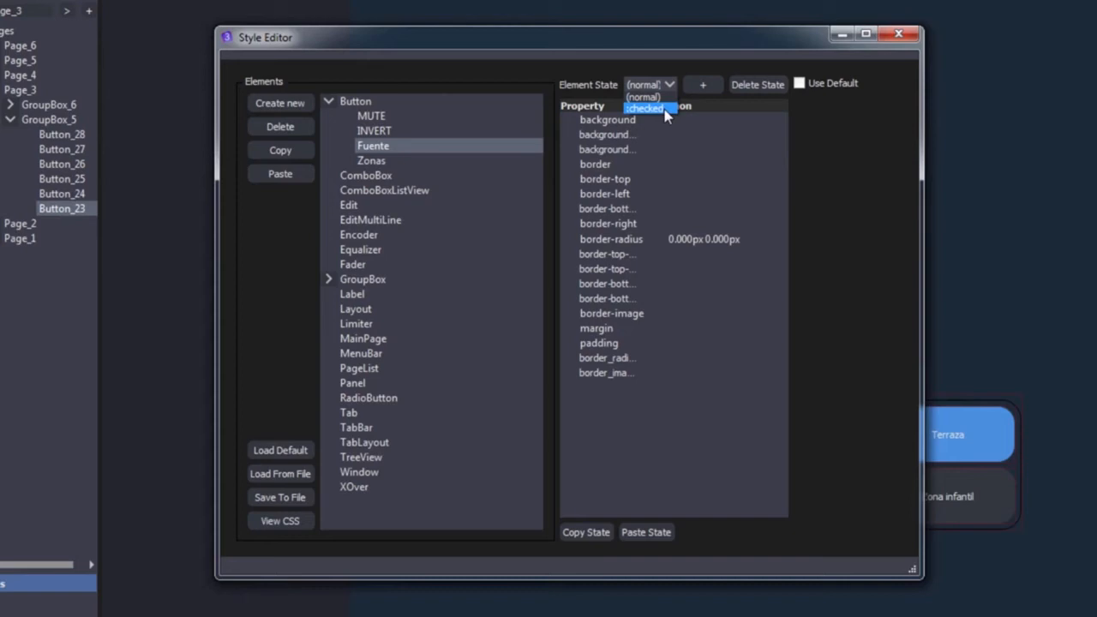
left_click(704, 85)
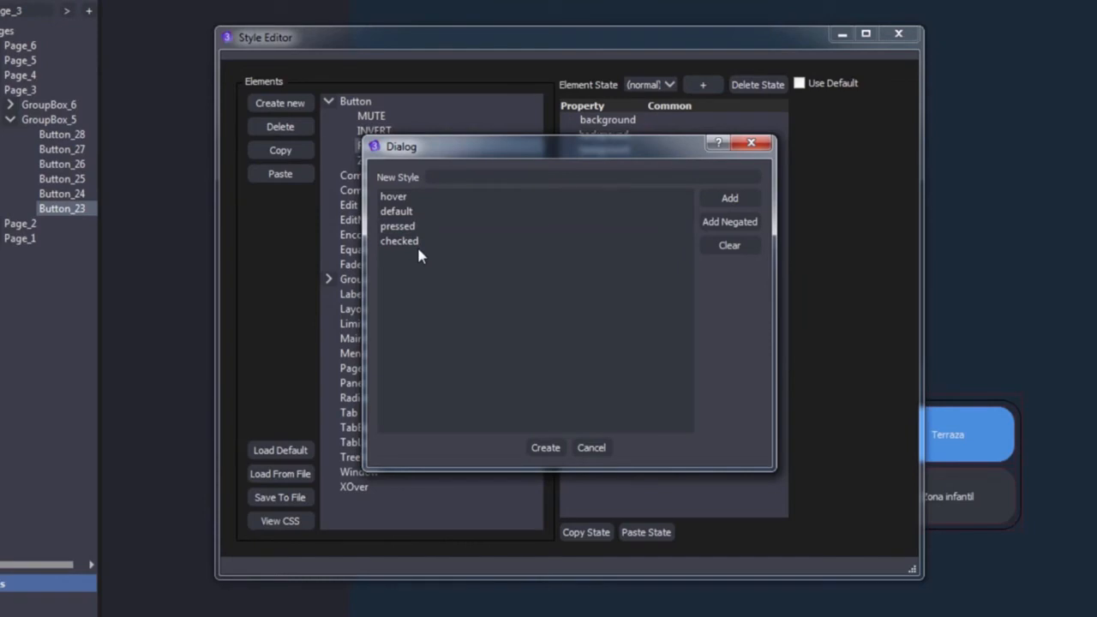
left_click(751, 143)
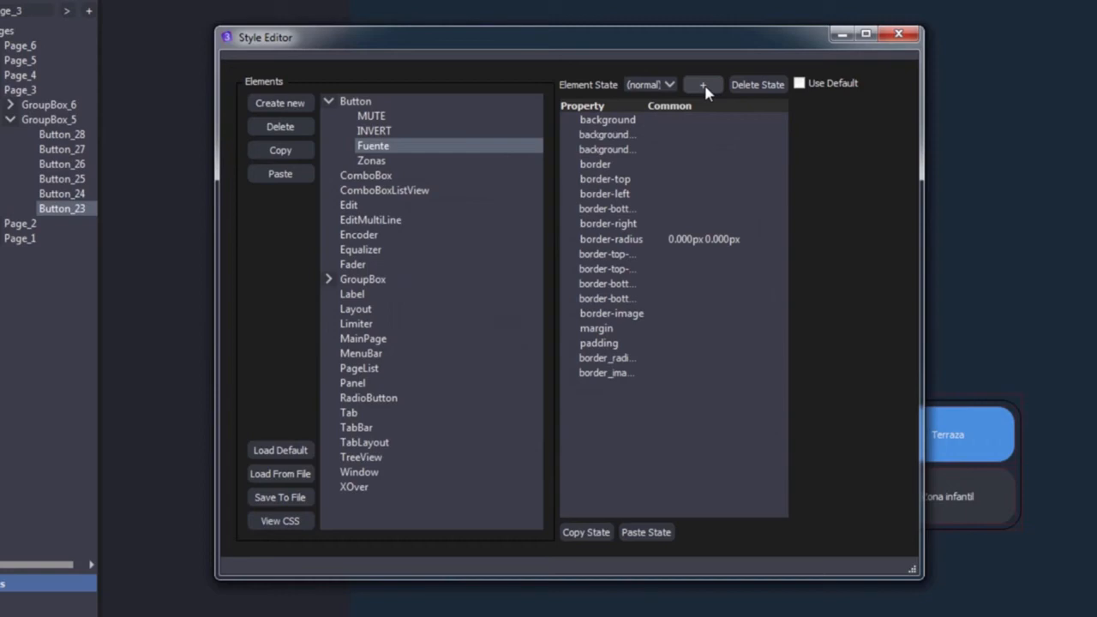
left_click(703, 86)
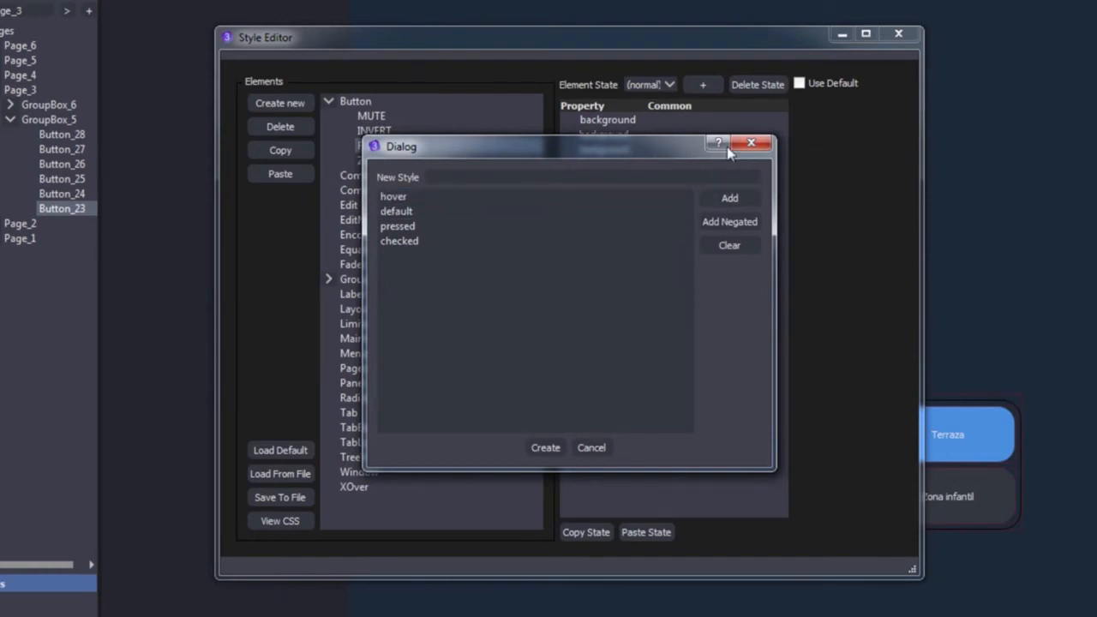
left_click(750, 143)
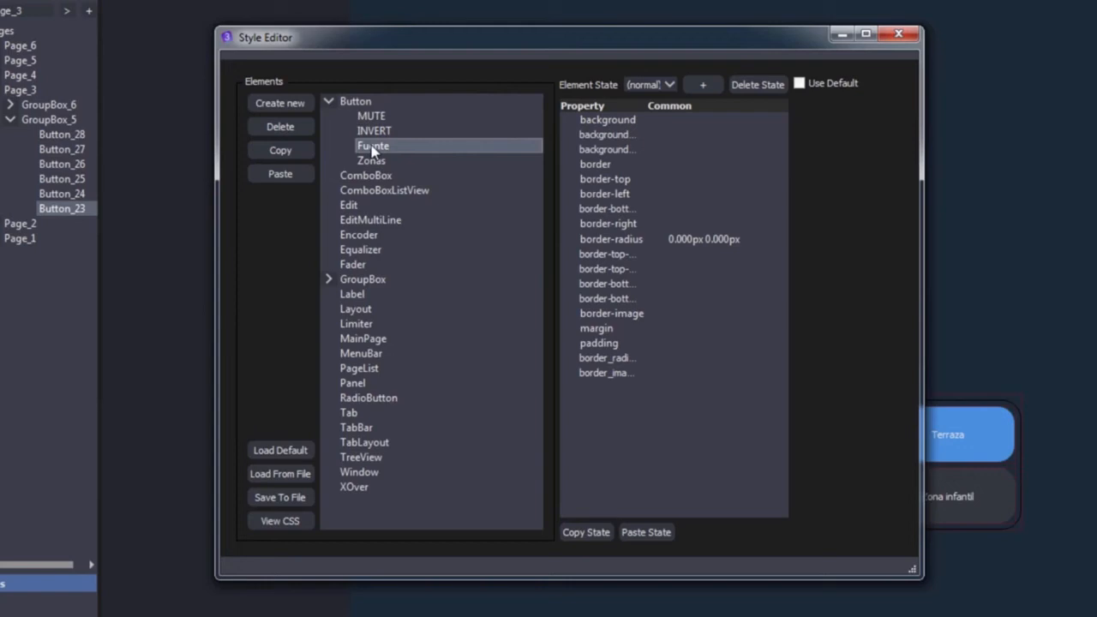
left_click(650, 84)
Step: Switch Fuente to its checked state, check CD in the preview, and open the #65a371 background fill
left_click(644, 108)
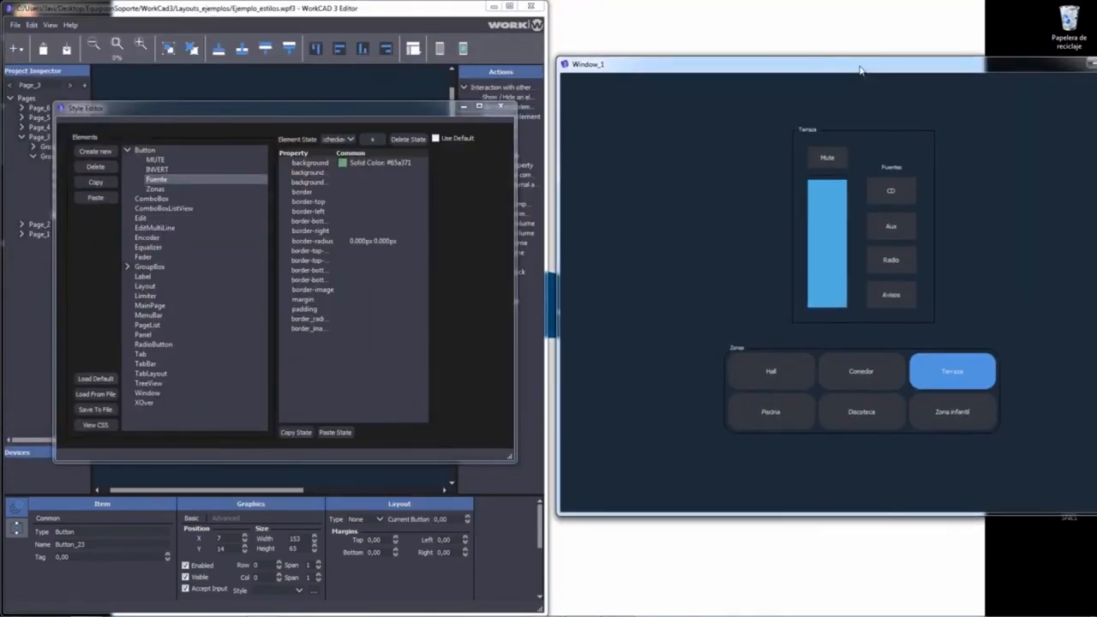
left_click(896, 196)
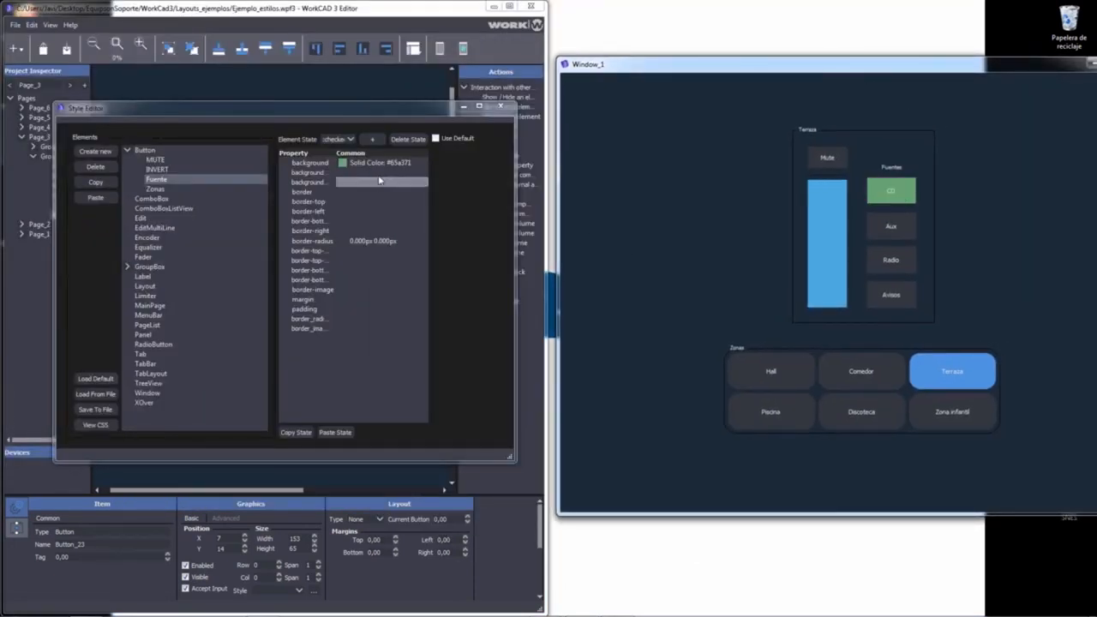
left_click(350, 164)
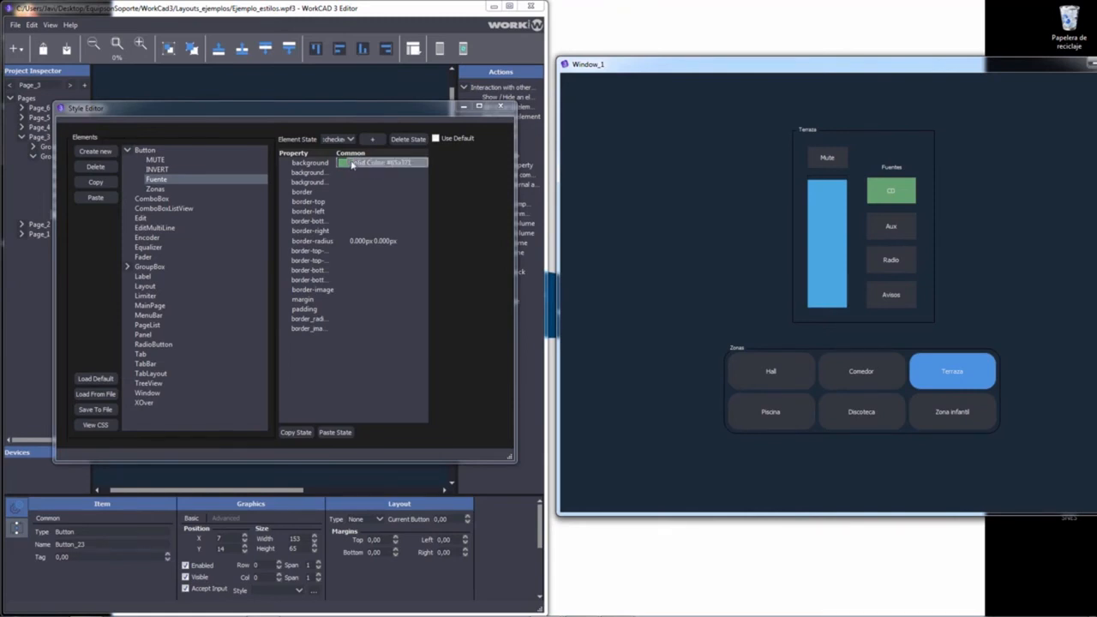
left_click(358, 163)
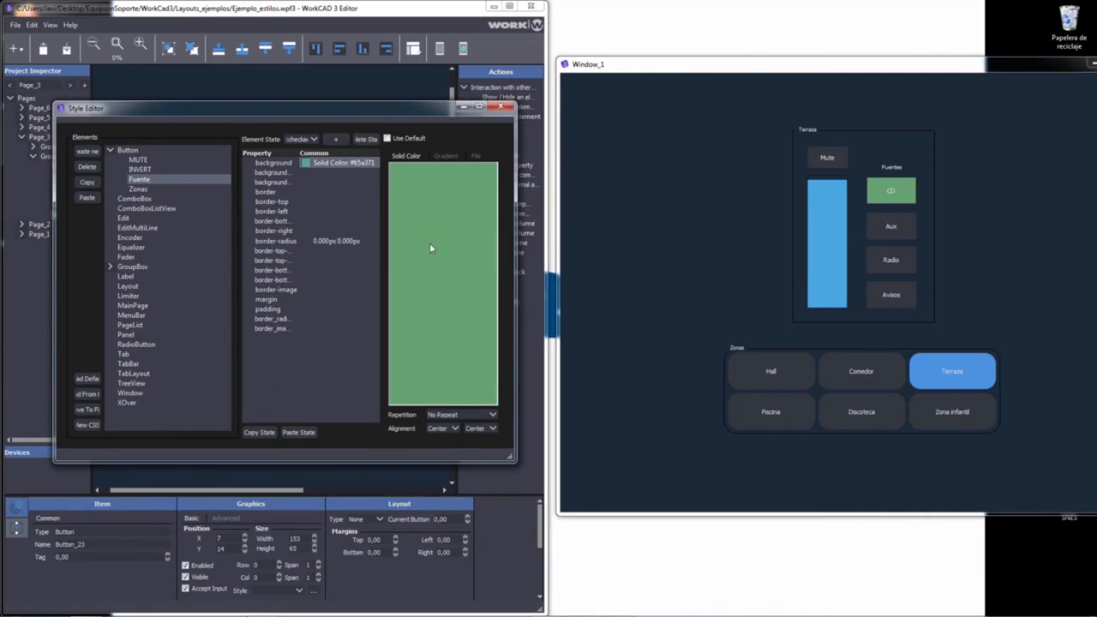
Step: Pick salmon #c67b6a in Select Color for the checked-state background and confirm it
left_click(387, 139)
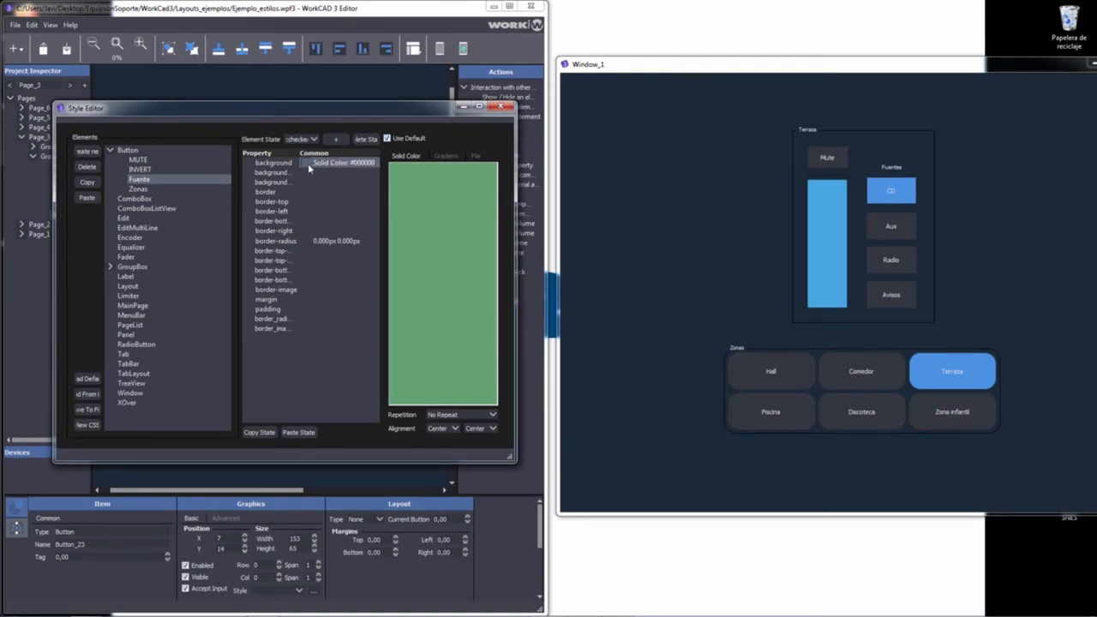
left_click(386, 138)
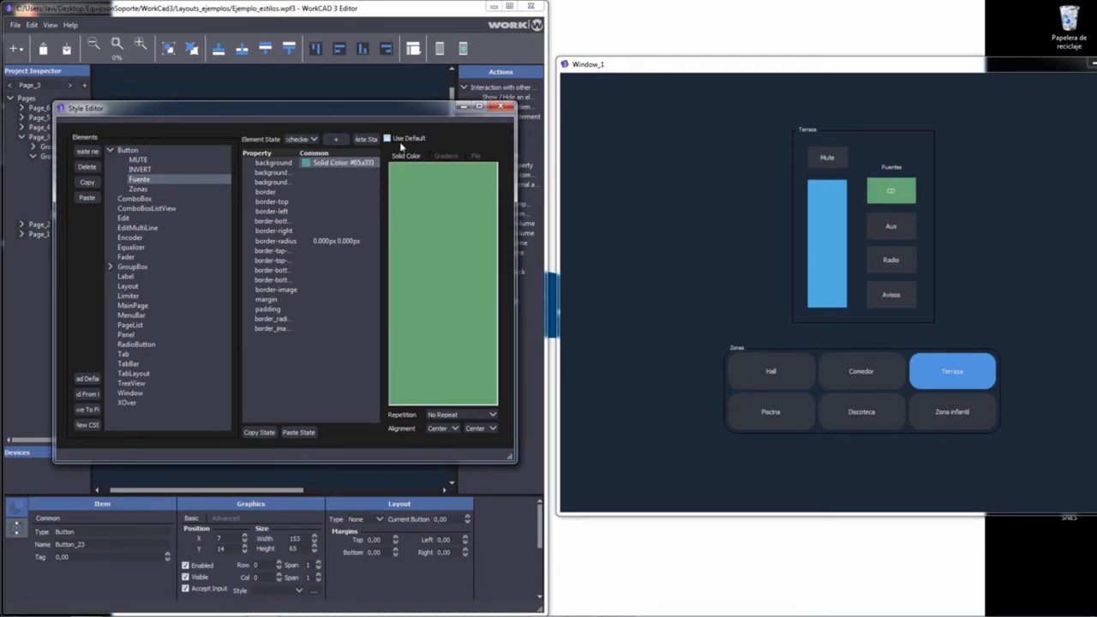
double_click(435, 197)
left_click_drag(278, 190, 287, 190)
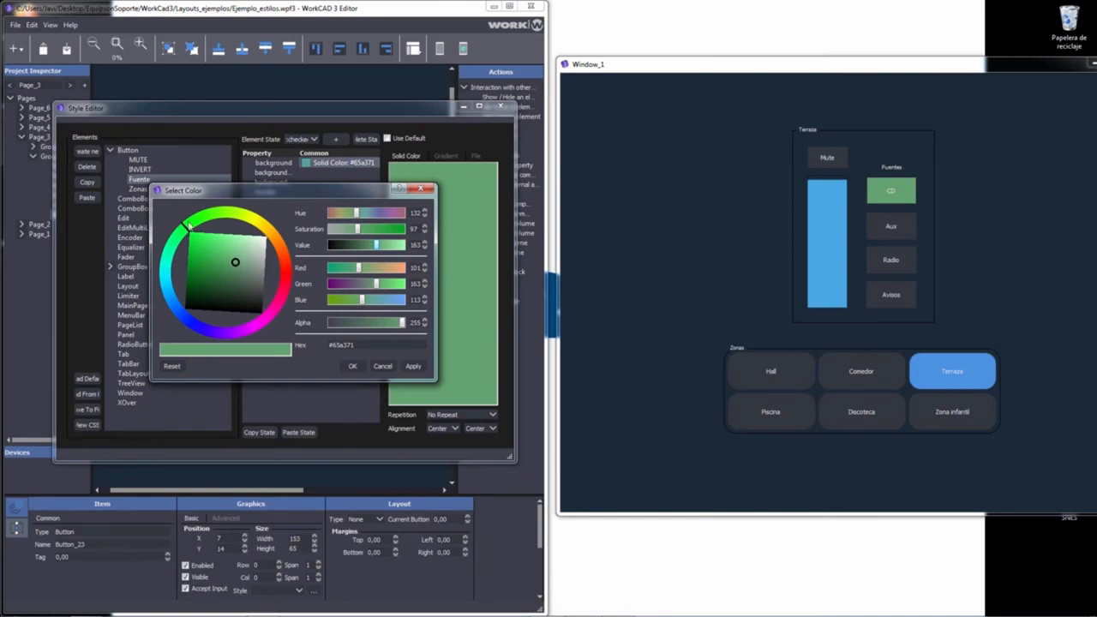
mouse_move(190, 225)
left_mouse_down()
mouse_move(236, 221)
mouse_move(271, 237)
mouse_move(277, 270)
mouse_move(257, 309)
mouse_move(192, 315)
mouse_move(170, 294)
mouse_move(215, 330)
mouse_move(267, 313)
mouse_move(282, 259)
left_mouse_up()
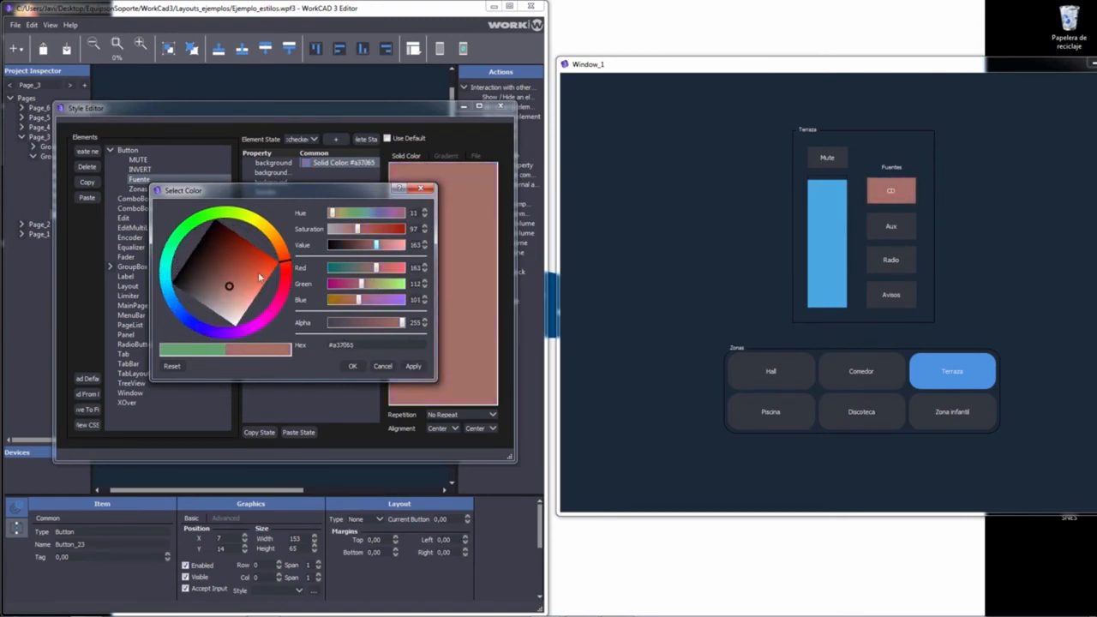
mouse_move(229, 289)
left_mouse_down()
mouse_move(211, 281)
mouse_move(215, 265)
mouse_move(236, 269)
mouse_move(217, 292)
mouse_move(244, 285)
left_mouse_up()
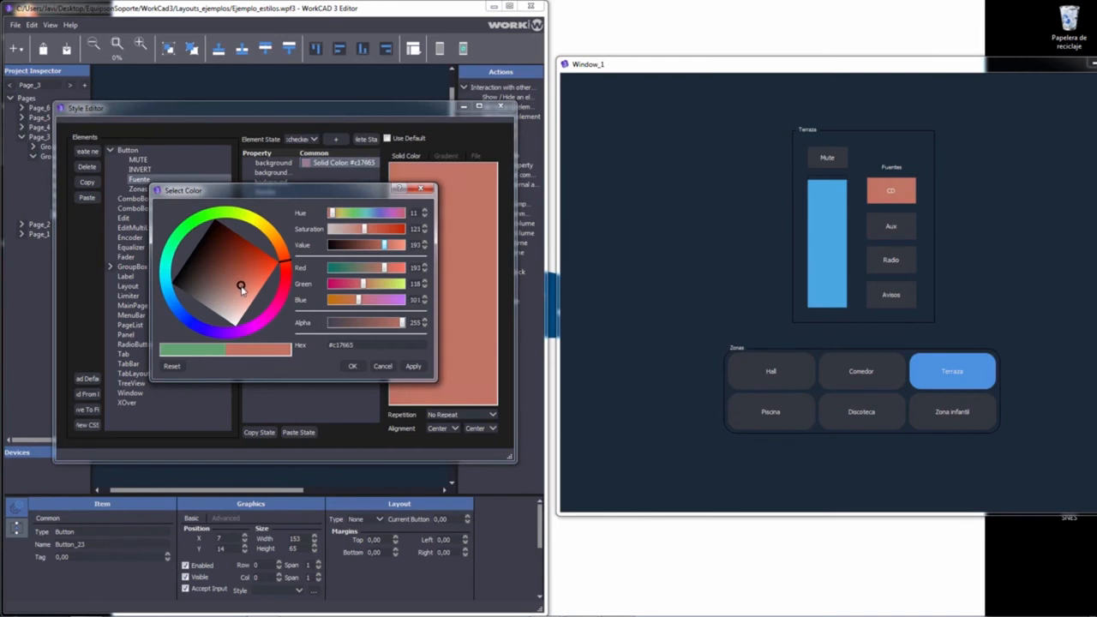
left_click_drag(242, 289, 242, 287)
left_click(352, 367)
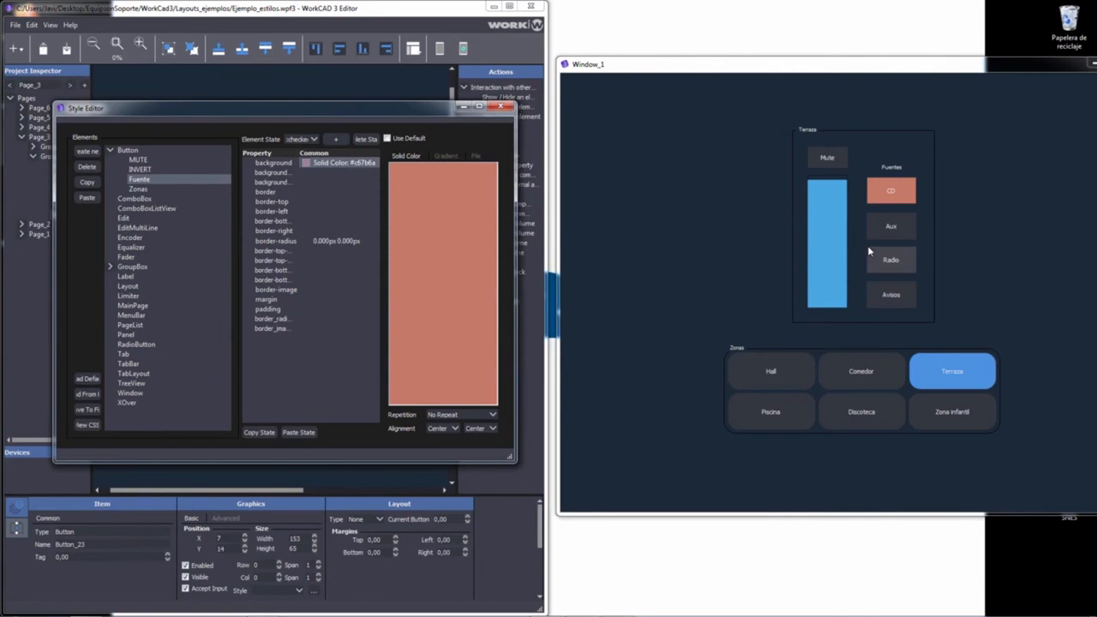
left_click(352, 13)
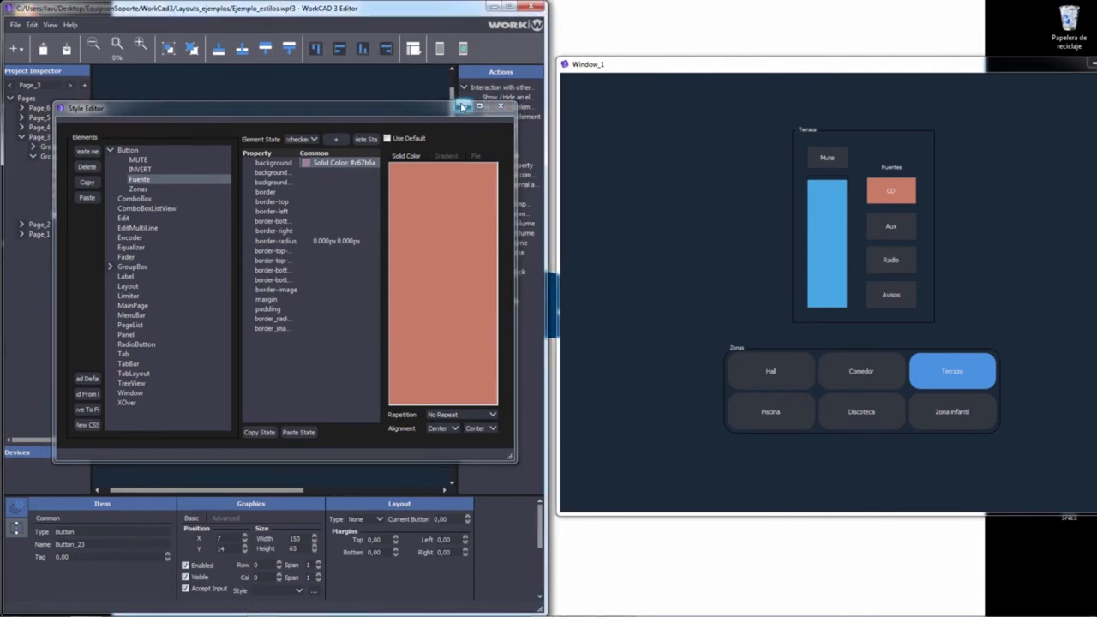
Step: Minimize the Style Editor and repeatedly check CD, Aux, Radio and Avisos in the running preview
left_click(461, 106)
left_click(419, 187)
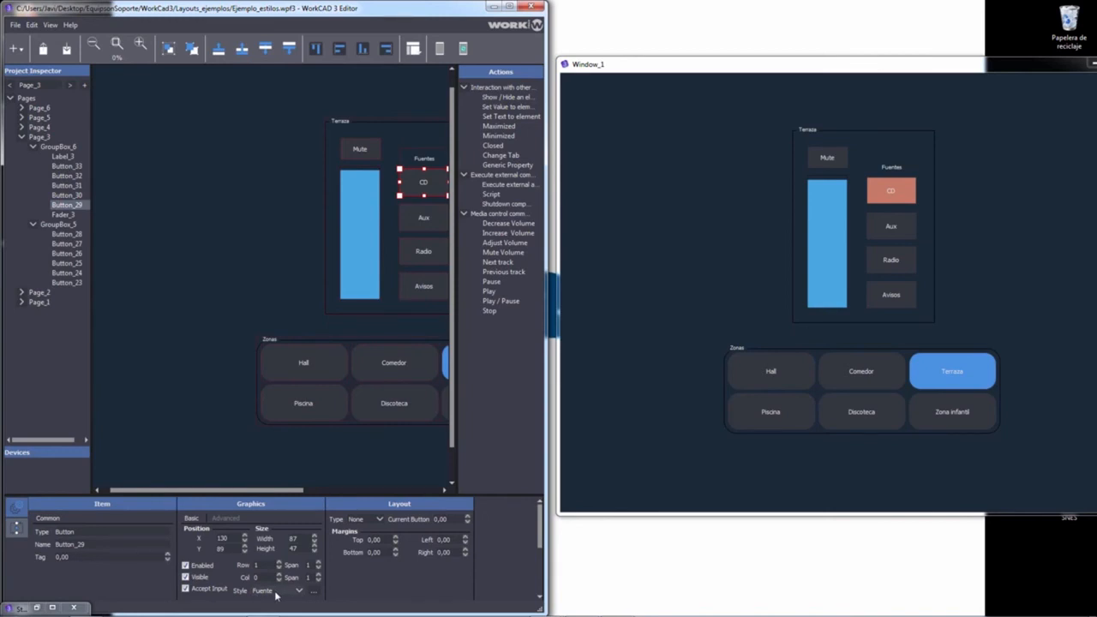
left_click(907, 224)
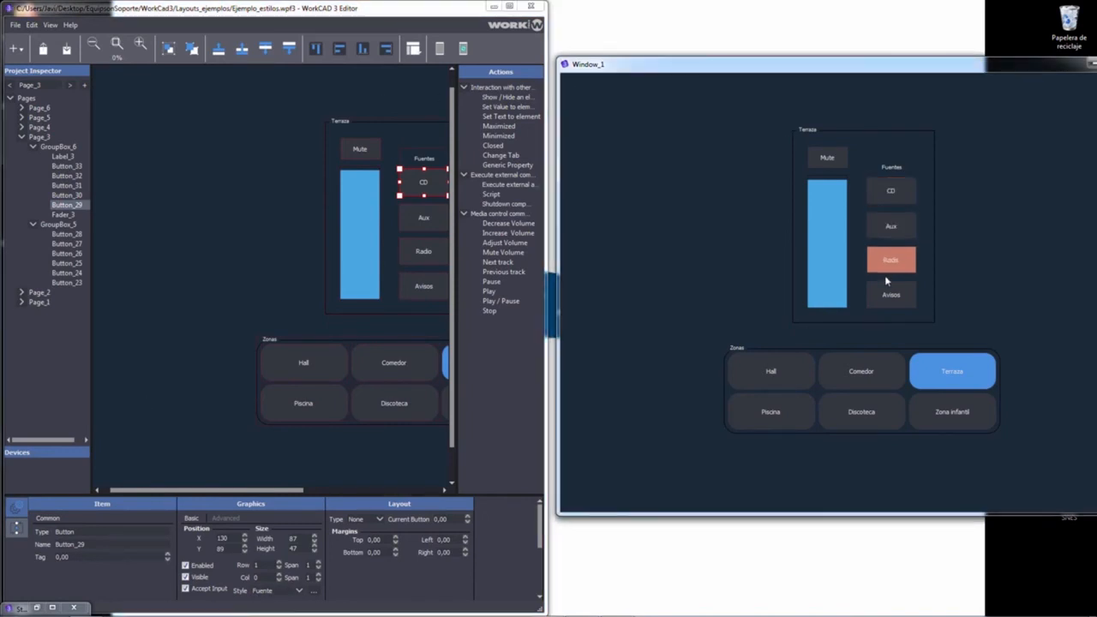
left_click(887, 269)
left_click(888, 292)
left_click(888, 261)
left_click(887, 227)
left_click(887, 198)
left_click(888, 227)
left_click(888, 259)
left_click(888, 291)
left_click(883, 261)
left_click(883, 230)
left_click(889, 189)
left_click(889, 226)
left_click(889, 260)
left_click(890, 293)
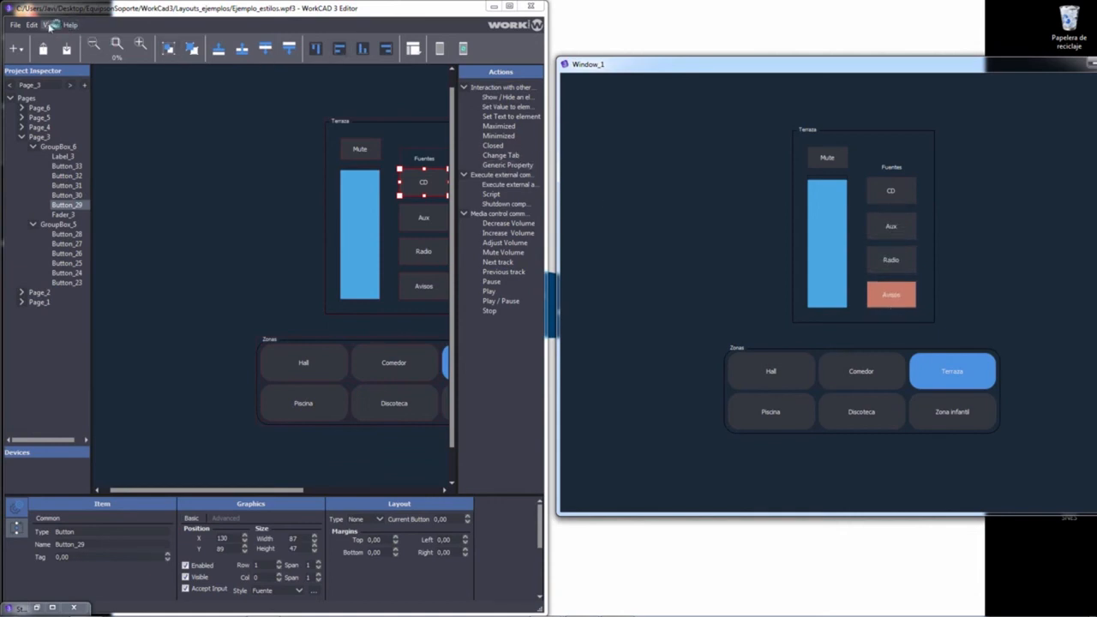
Step: Reopen the Style Editor via View > Style Editor Window as a smaller floating window
left_click(52, 28)
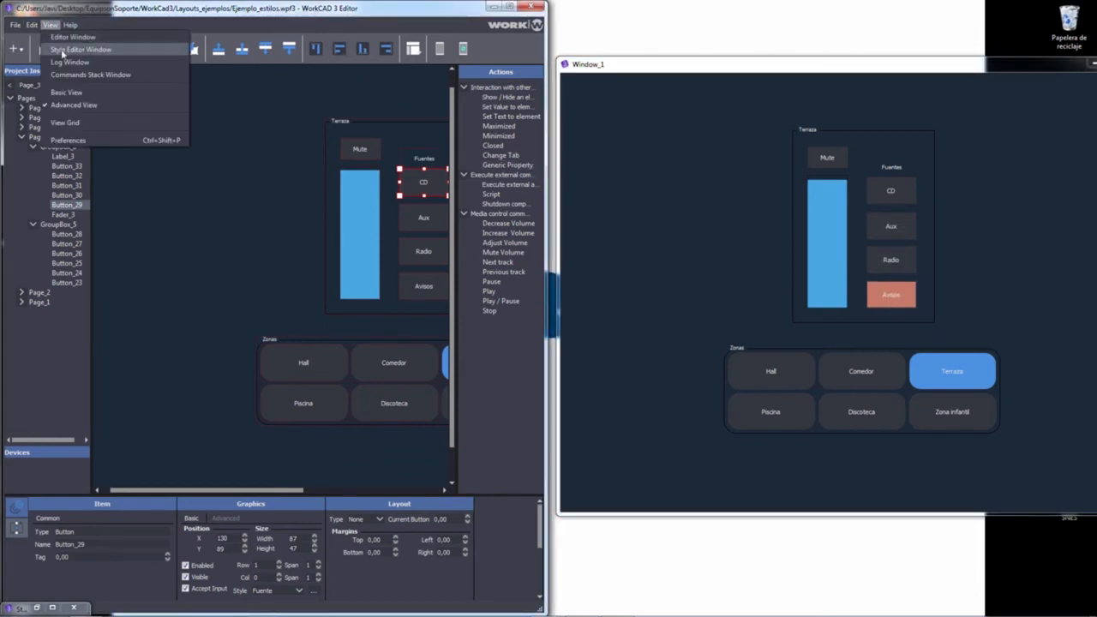
left_click(63, 51)
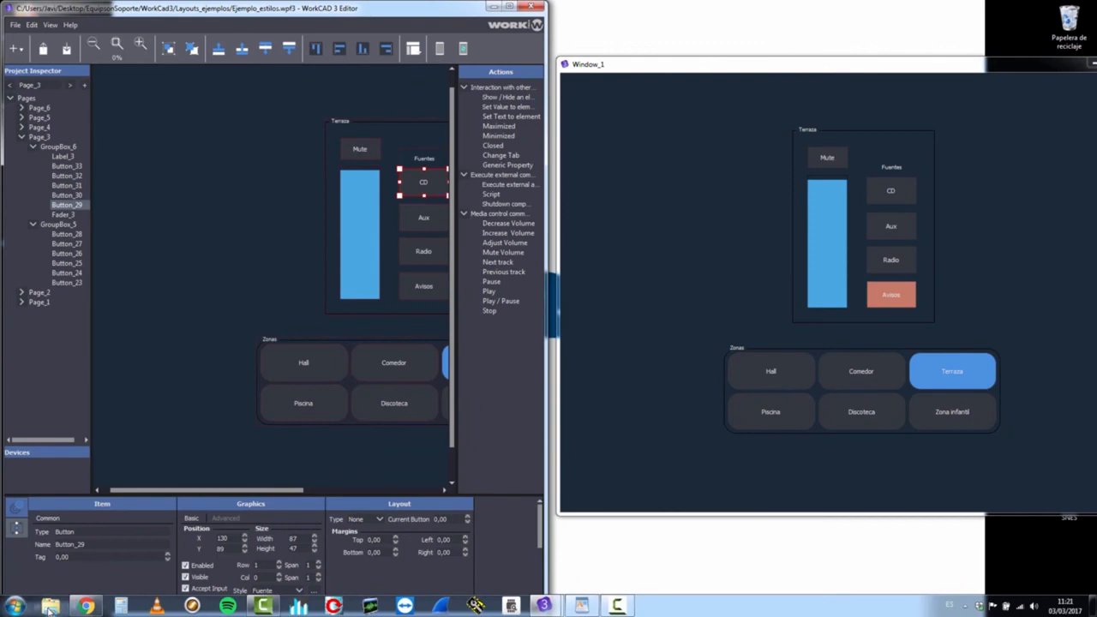
left_click(52, 609)
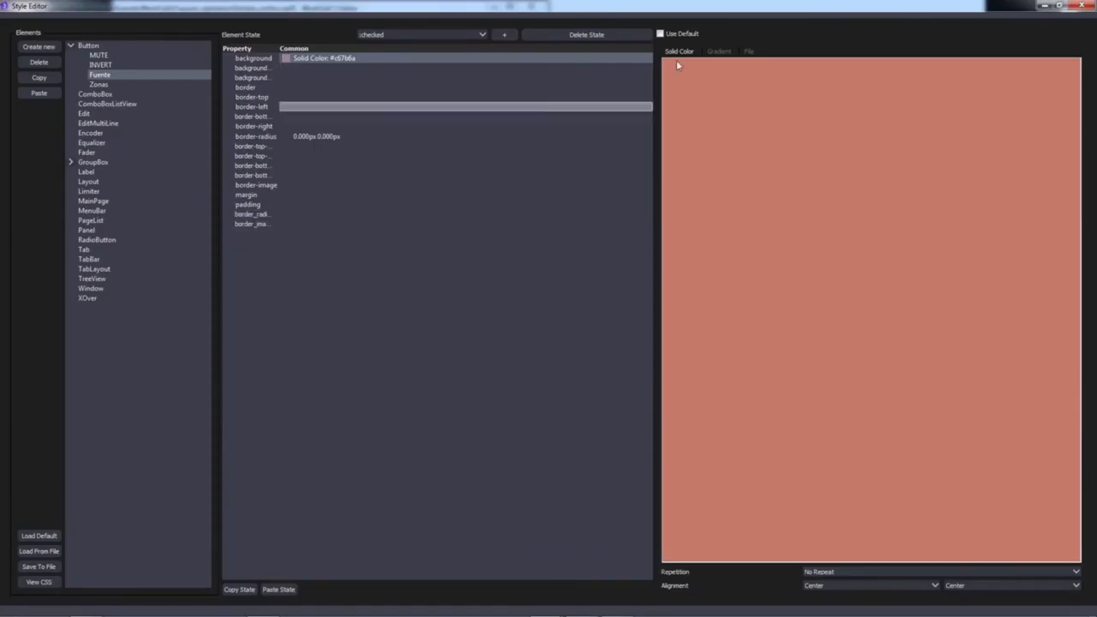
left_click(1079, 10)
left_click_drag(345, 110, 335, 106)
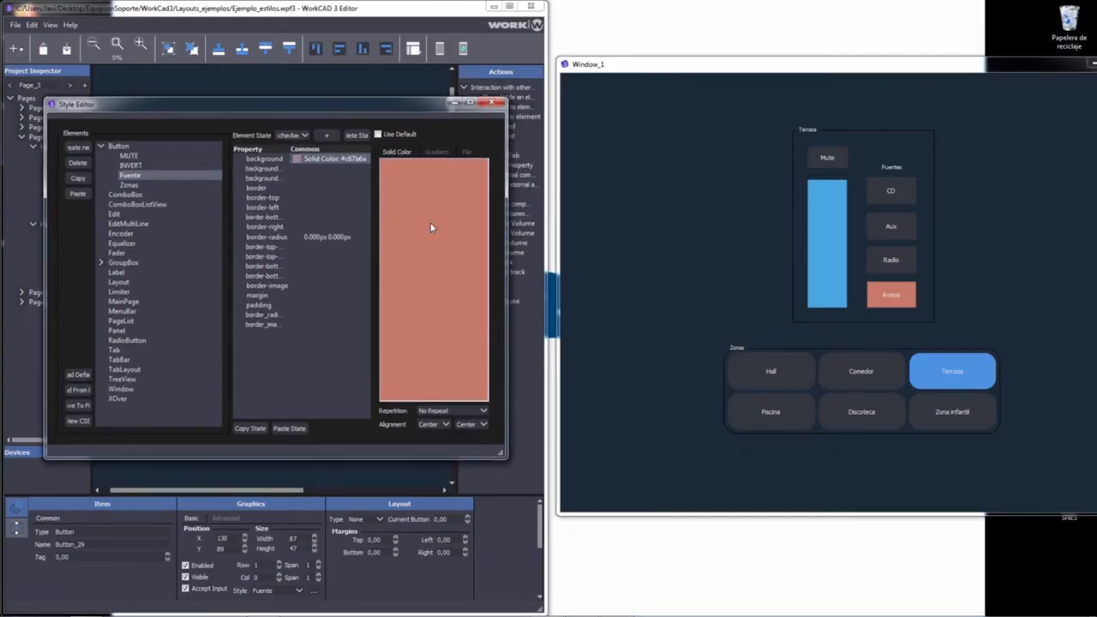
Step: Check CD in the preview and give the checked-state border a dark red colour
left_click(891, 190)
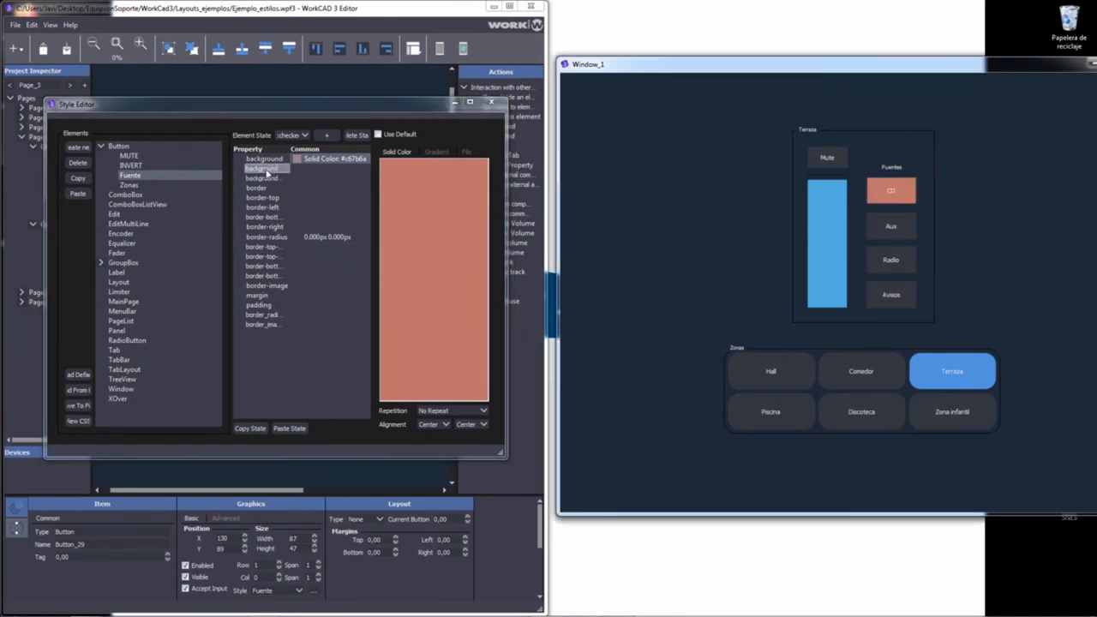
left_click(385, 188)
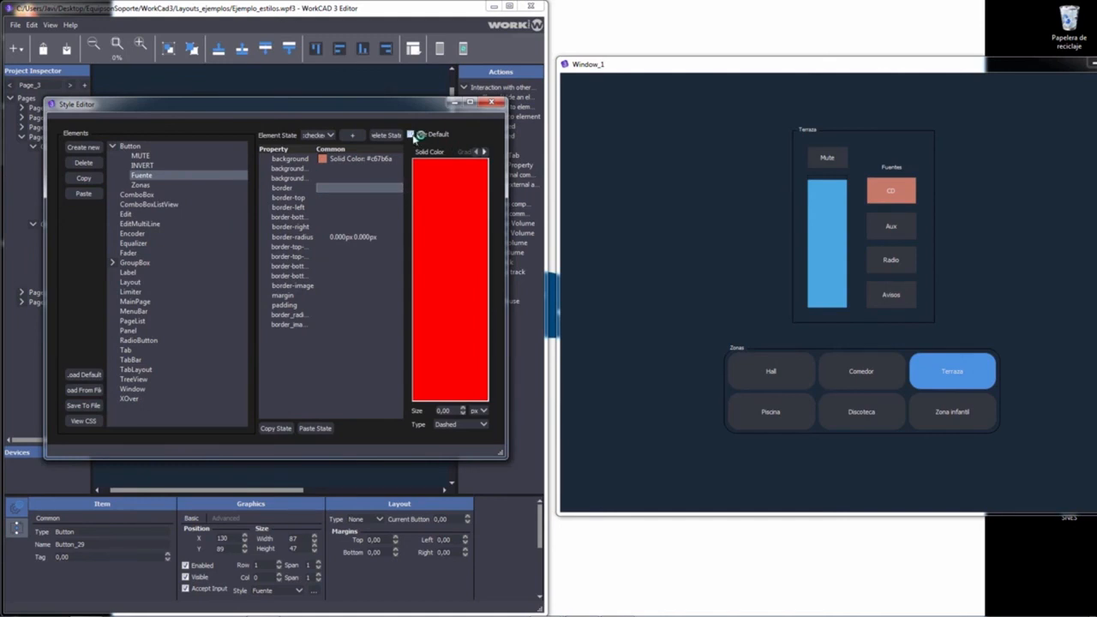
left_click(459, 263)
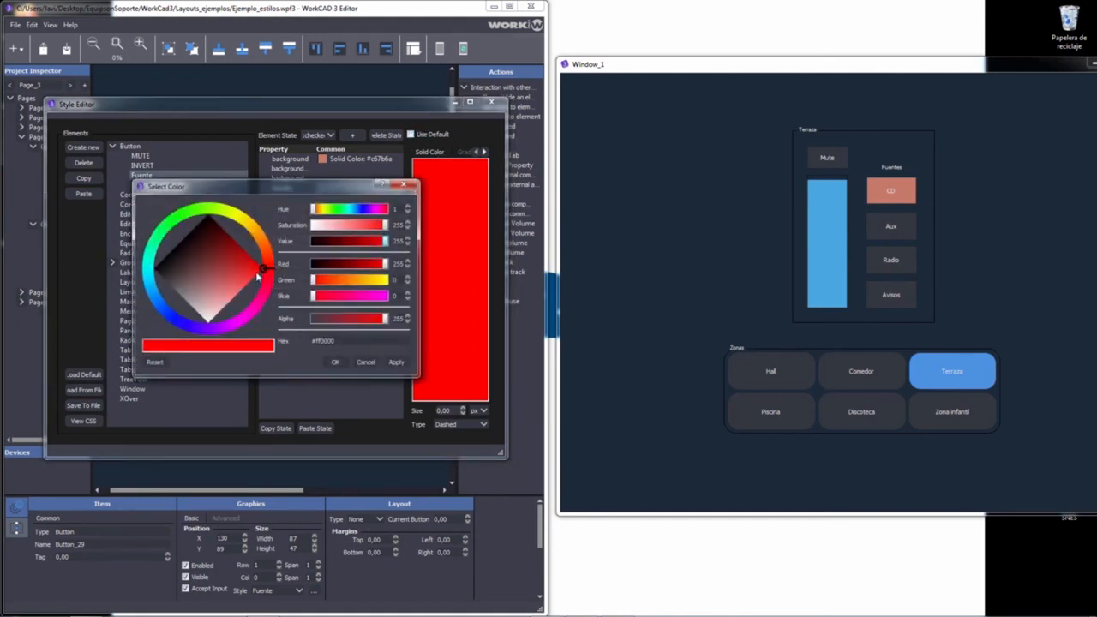
mouse_move(261, 270)
left_mouse_down()
mouse_move(215, 237)
mouse_move(216, 250)
left_mouse_up()
left_click(400, 361)
left_click(335, 362)
Step: Set the checked-state border size to 6px
left_click(462, 410)
left_click(462, 409)
left_click(462, 410)
left_click(462, 410)
left_click(461, 409)
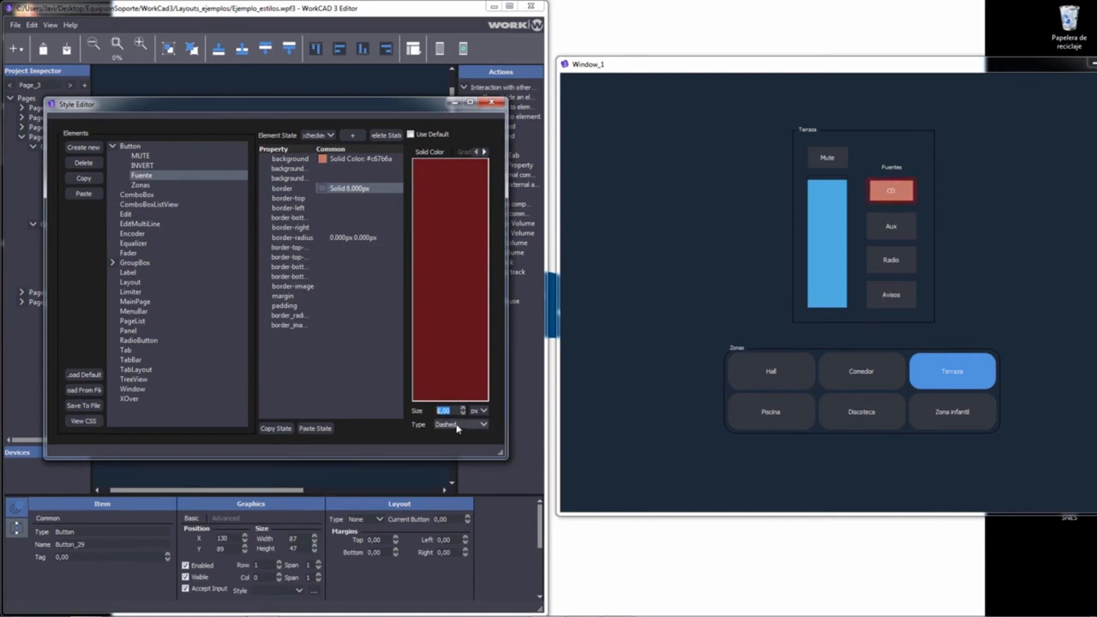
Step: Try dot-dashed, dot-dot-dashed, double and grooved border types, settling on Solid
left_click(457, 426)
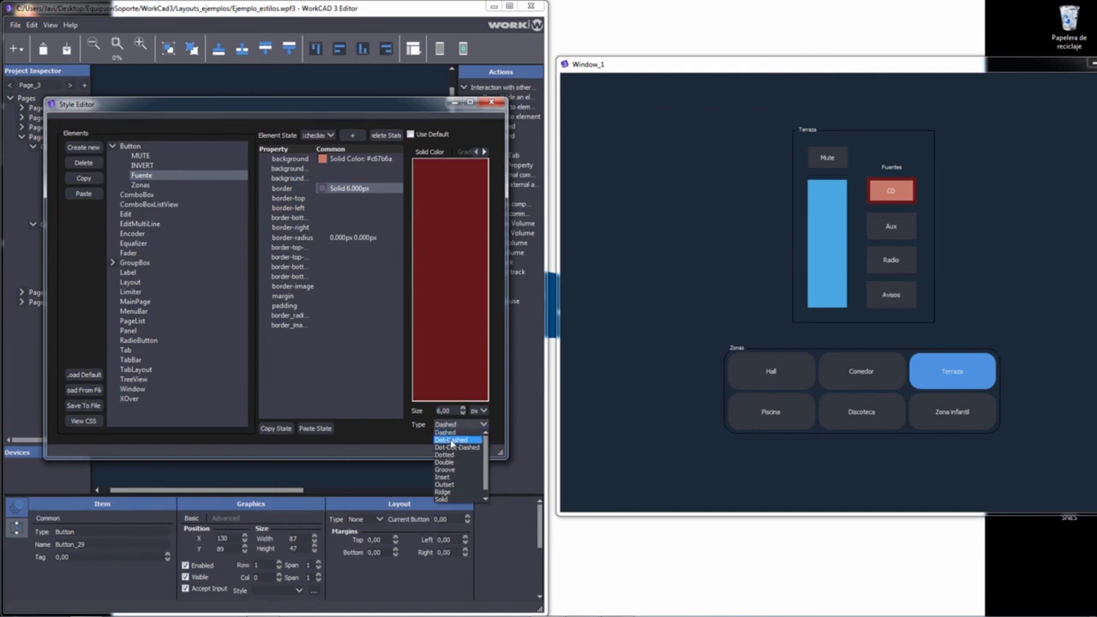
left_click(450, 438)
left_click(478, 426)
left_click(455, 454)
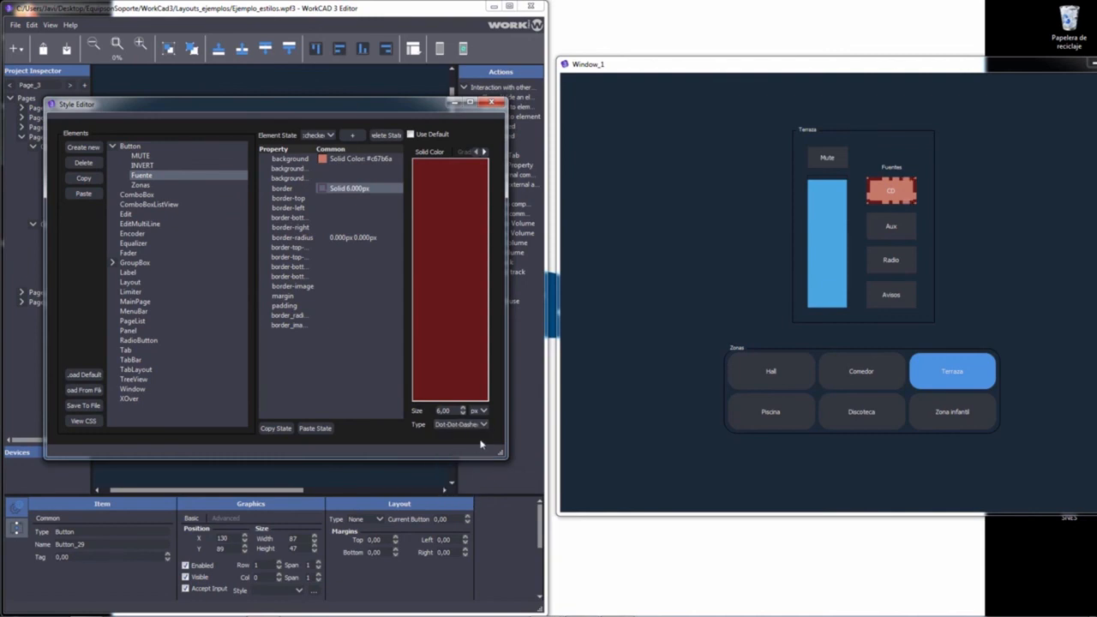
left_click(477, 425)
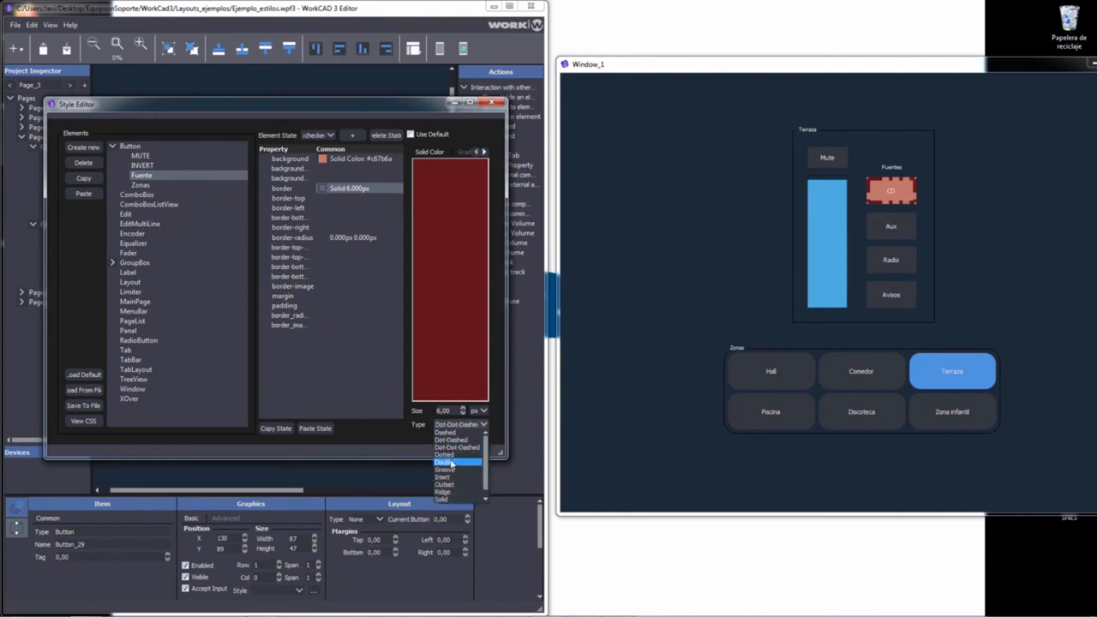
left_click(449, 461)
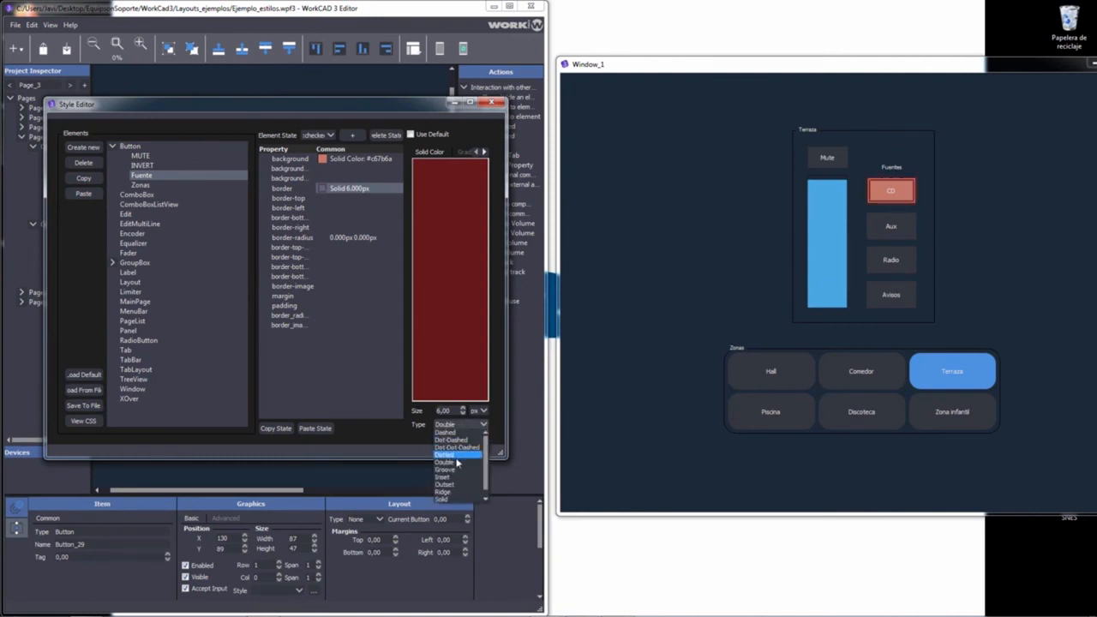
left_click(463, 454)
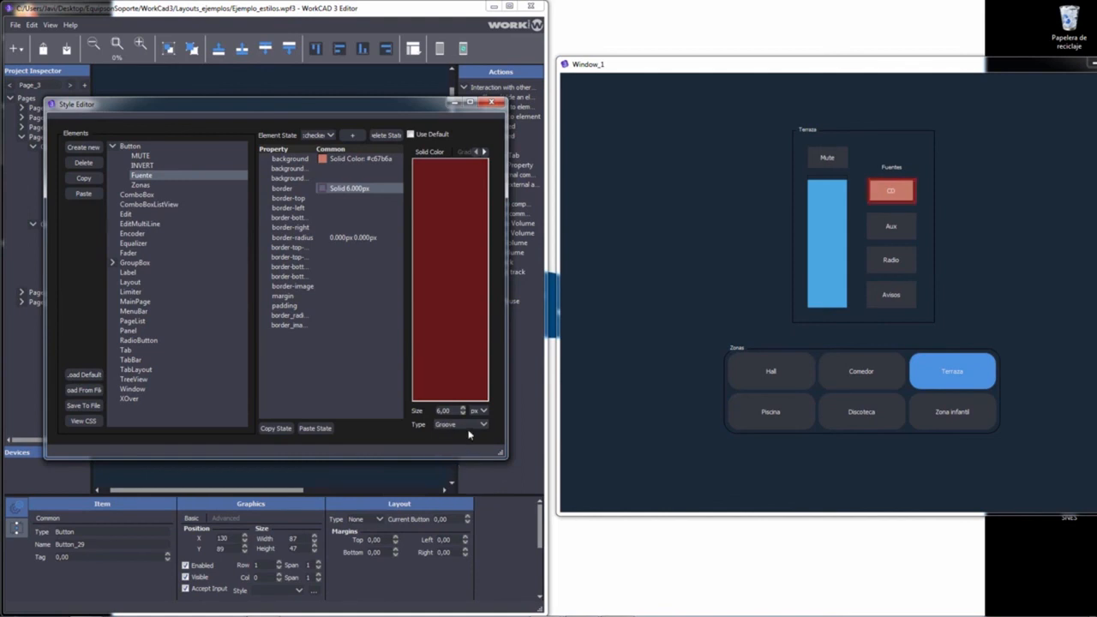
left_click(468, 426)
left_click(457, 503)
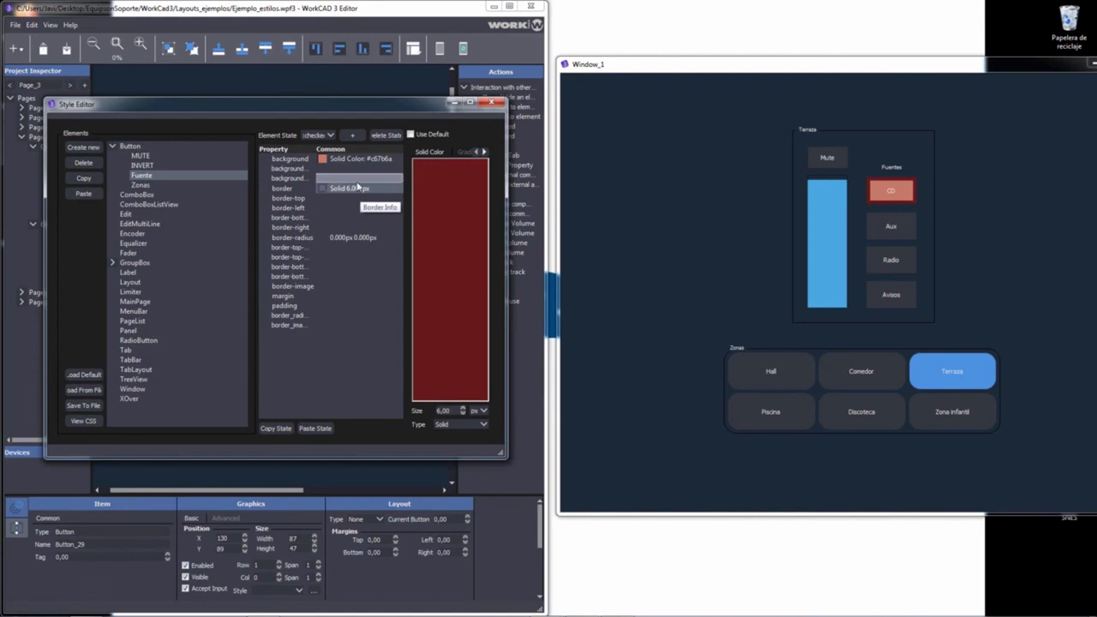
Step: Reset the checked-state border to default and set border-radius to 15px horizontal and vertical
left_click(410, 134)
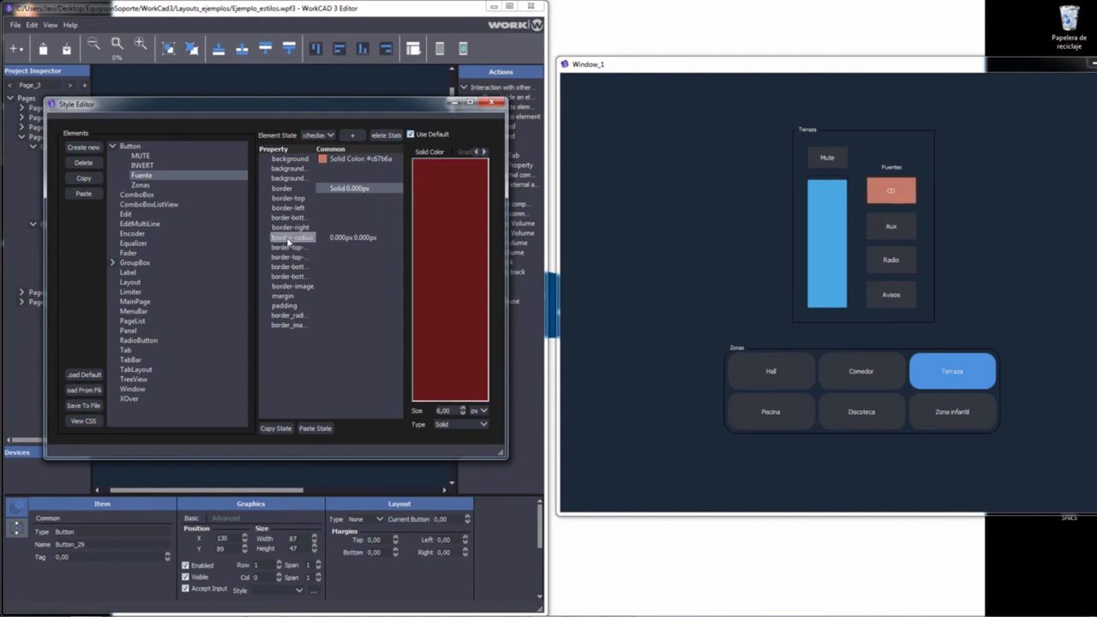
left_click(360, 238)
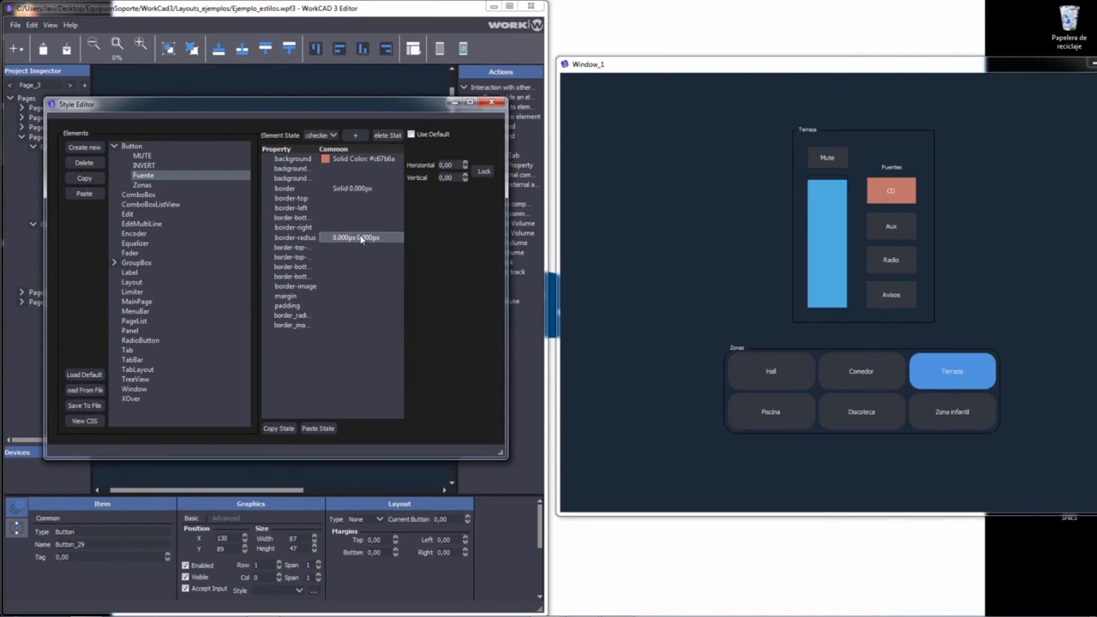
double_click(465, 164)
triple_click(465, 164)
double_click(465, 175)
double_click(466, 174)
left_click(465, 175)
double_click(465, 163)
left_click(466, 163)
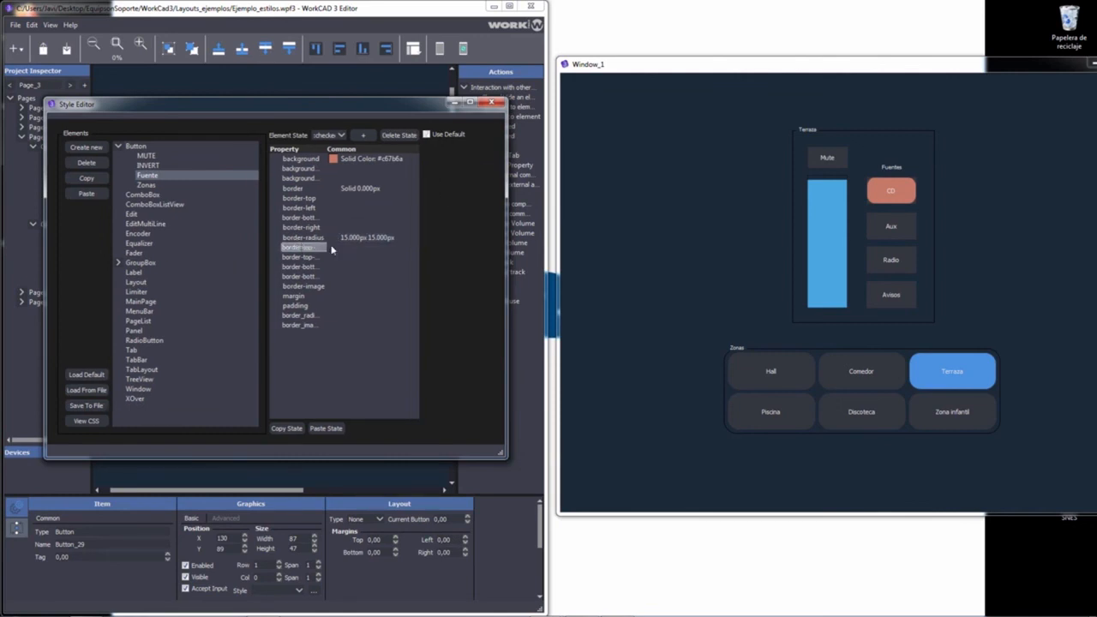
Step: Widen the Property column of the Fuente style's property list, then select the margin property
left_click_drag(330, 149, 374, 149)
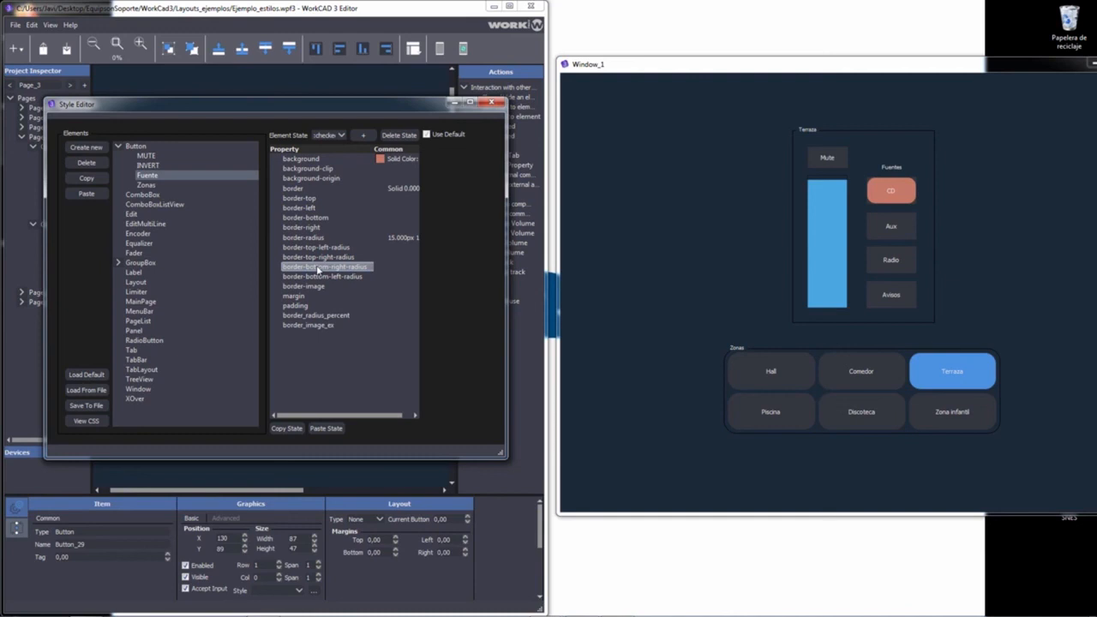
left_click(323, 296)
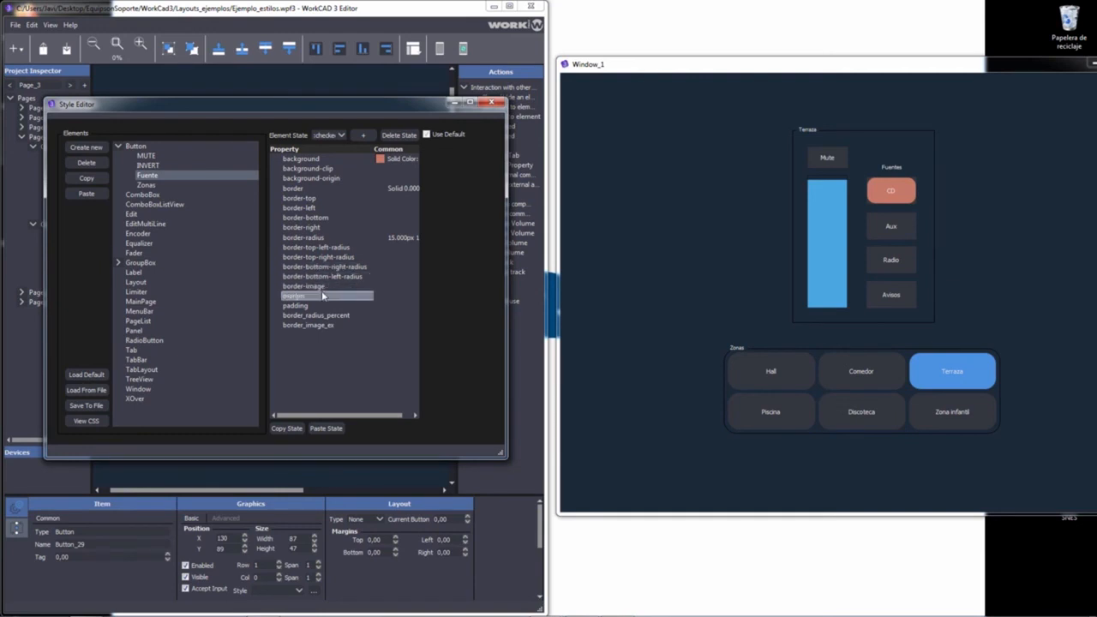